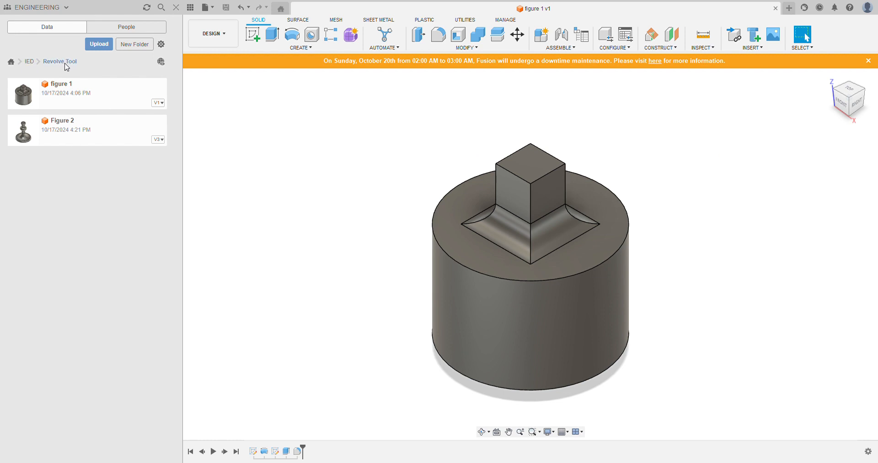
Reopen the Revolve Tool folder in the IED project and create a new design
click(29, 63)
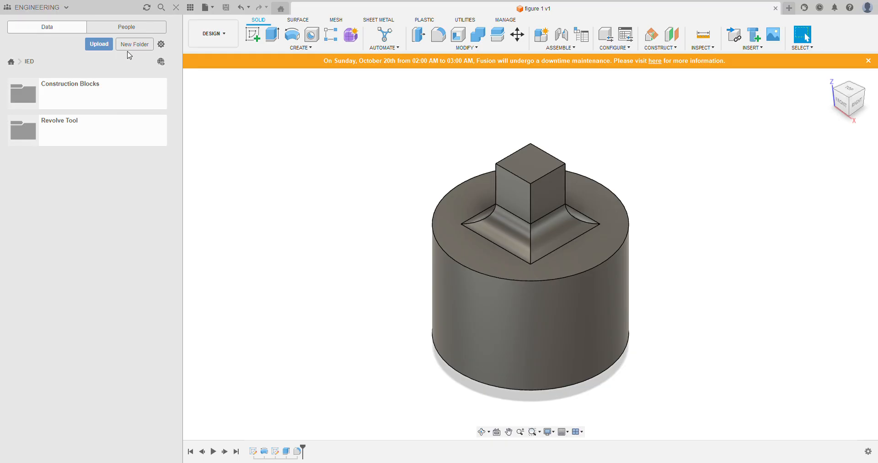
double_click(77, 134)
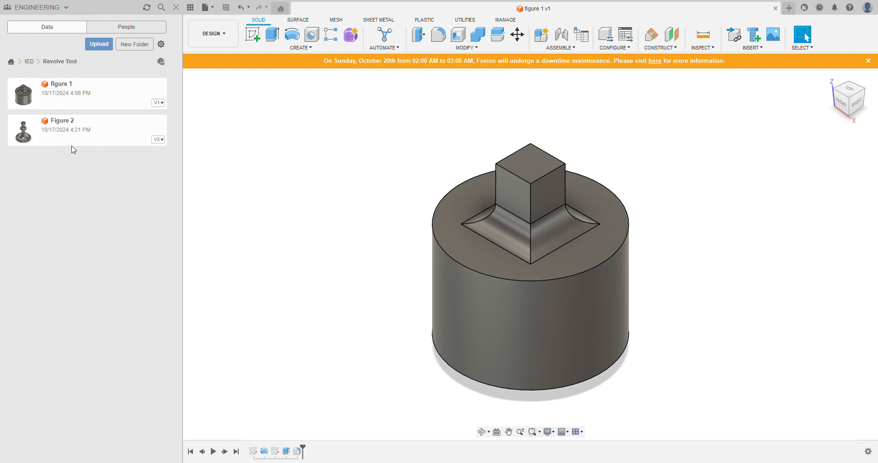
click(788, 8)
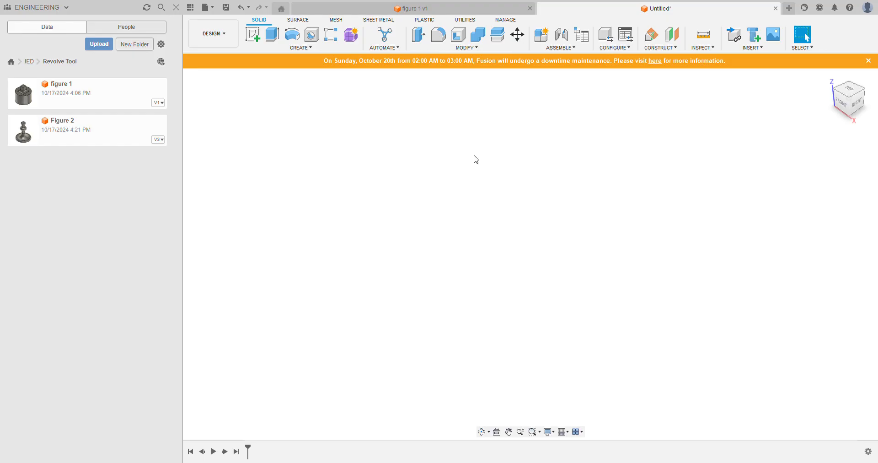
Start a sketch on the front XZ plane and draw a vertical line up from the origin with a short horizontal line outward at its top
click(257, 38)
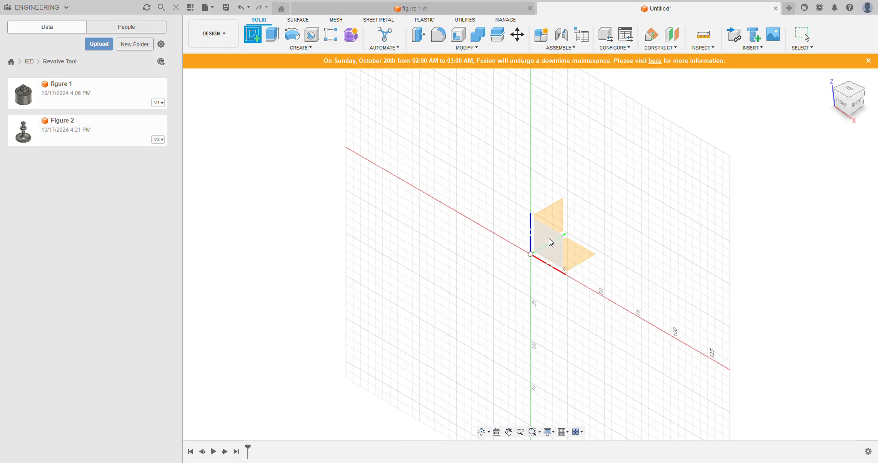
click(551, 242)
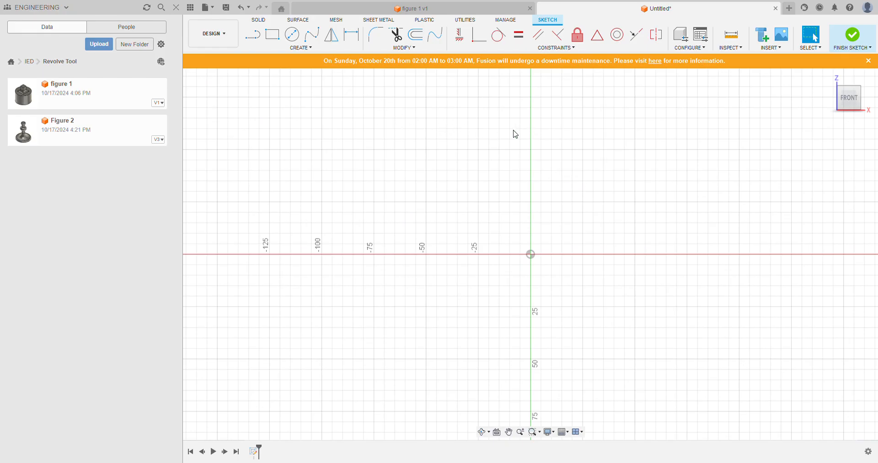
click(254, 37)
click(531, 255)
click(531, 124)
click(557, 124)
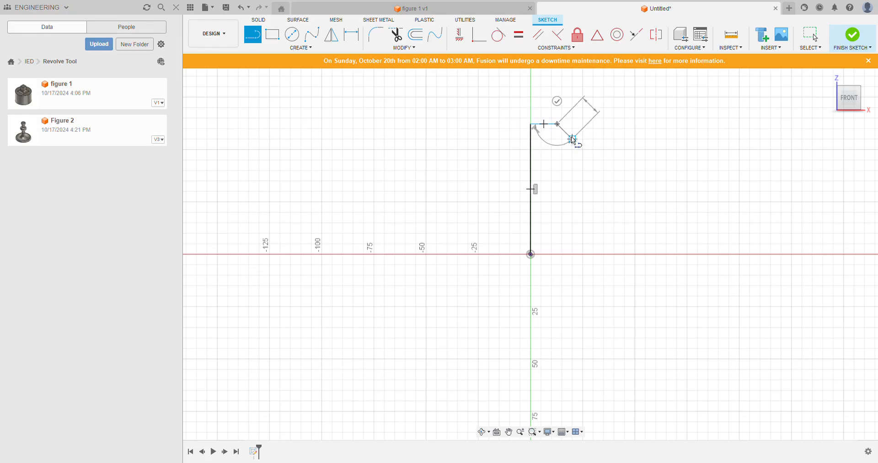
key(Escape)
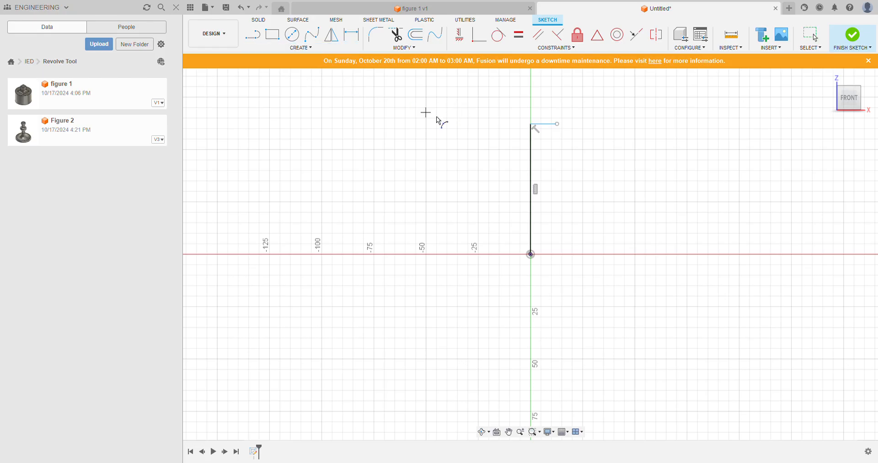
Draw a three-point arc bulging outward and down from the free end of the top horizontal line
click(557, 124)
drag(557, 125, 570, 137)
click(569, 136)
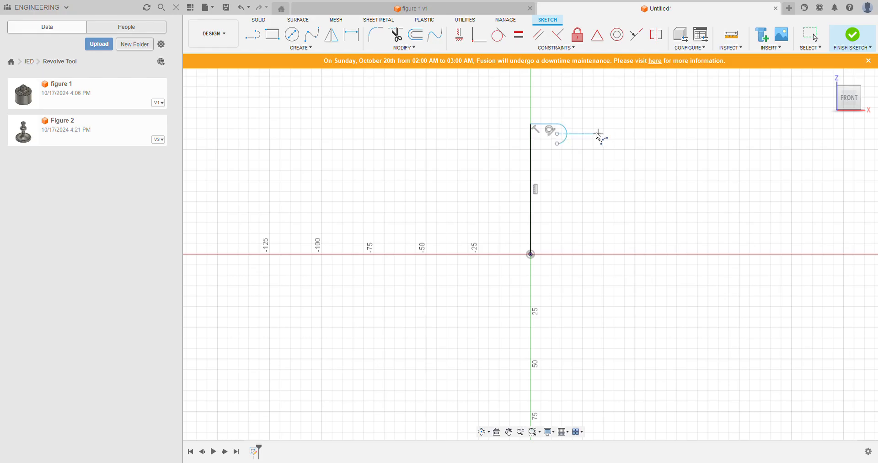
scroll(566, 137, down, 2)
scroll(566, 136, up, 5)
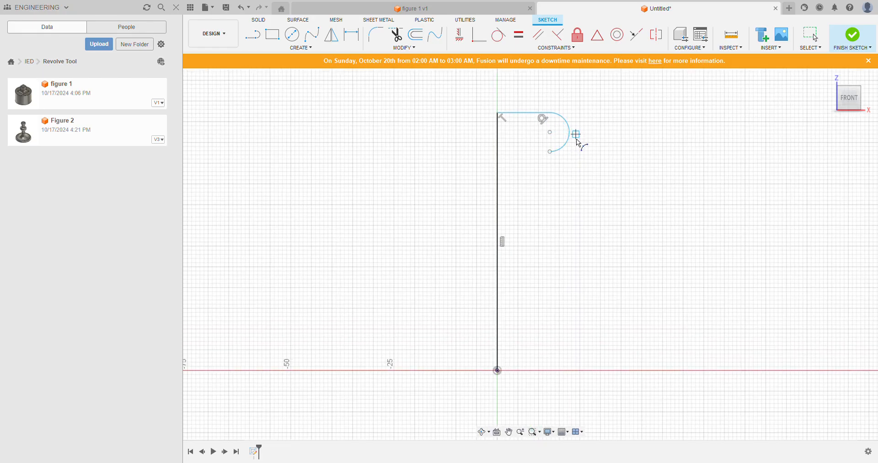
key(Escape)
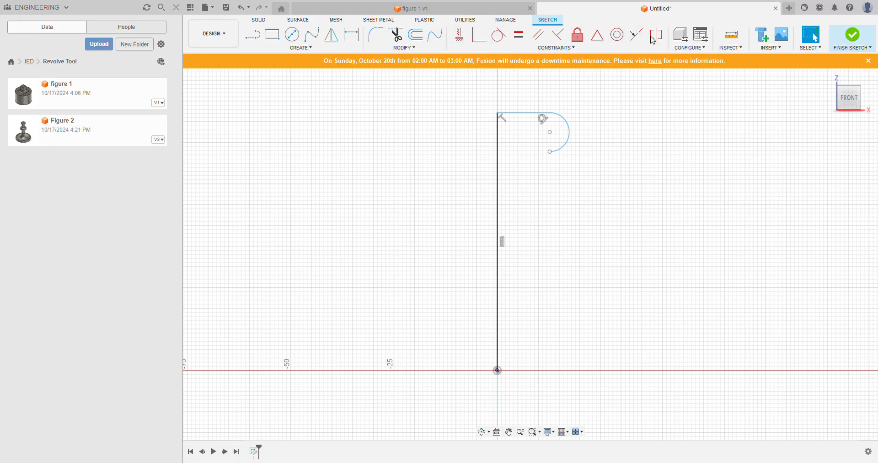
Align the top arc's center and both endpoints vertically with Horizontal/Vertical constraints
click(585, 50)
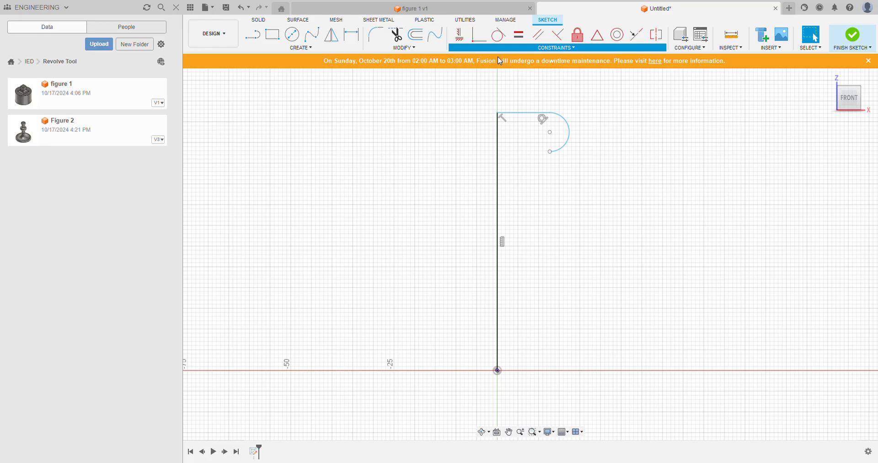
click(459, 35)
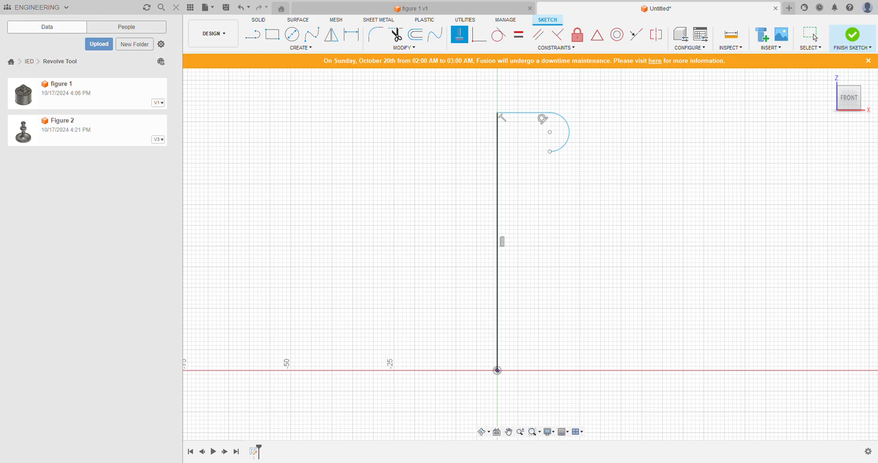
click(553, 135)
click(551, 132)
click(552, 133)
click(551, 113)
key(Escape)
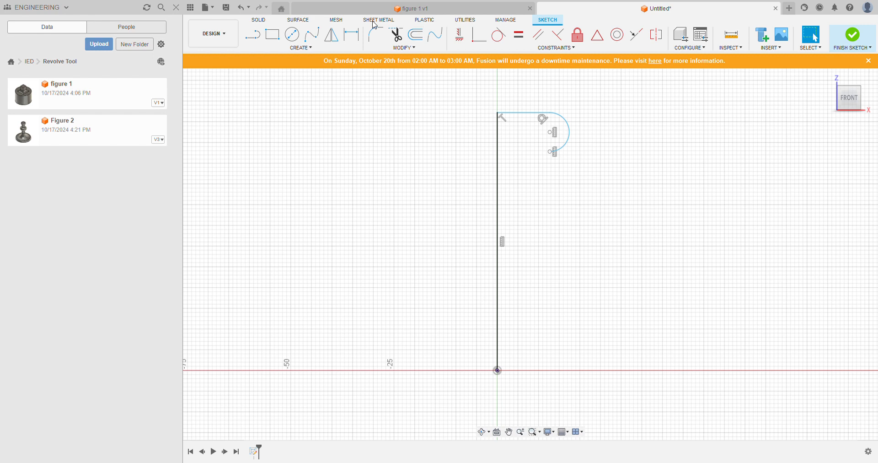
Draw a short vertical line downward from the lower end of the top arc
click(253, 34)
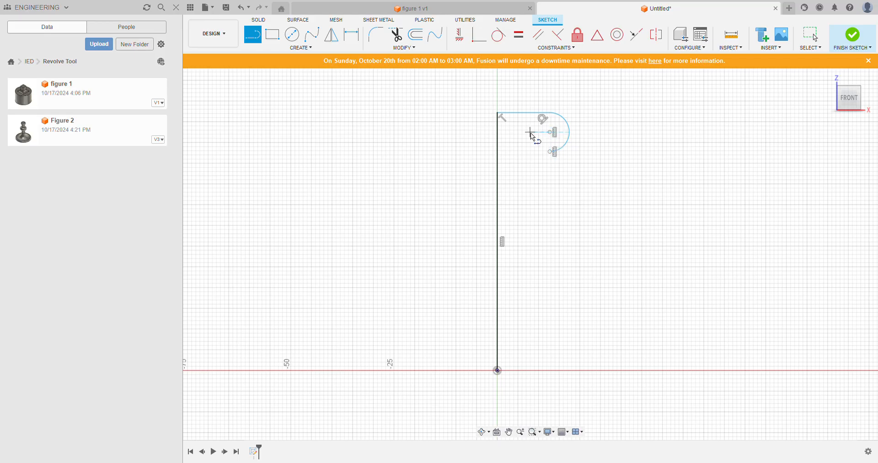
click(552, 152)
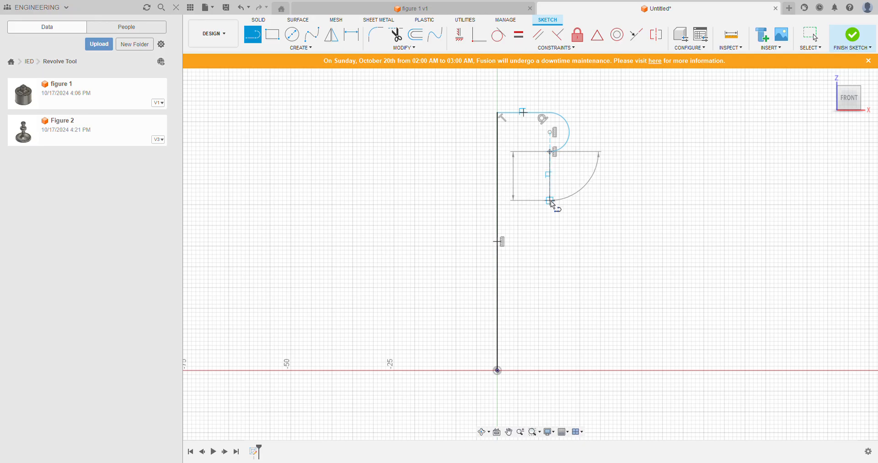
click(550, 188)
key(Escape)
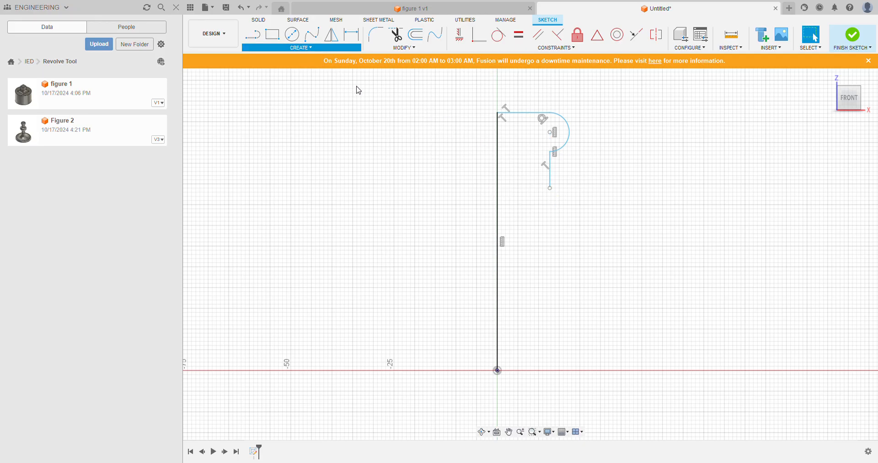
Draw a smaller outward-bulging three-point arc from the lower end of the short vertical line, ending directly below it
key(l)
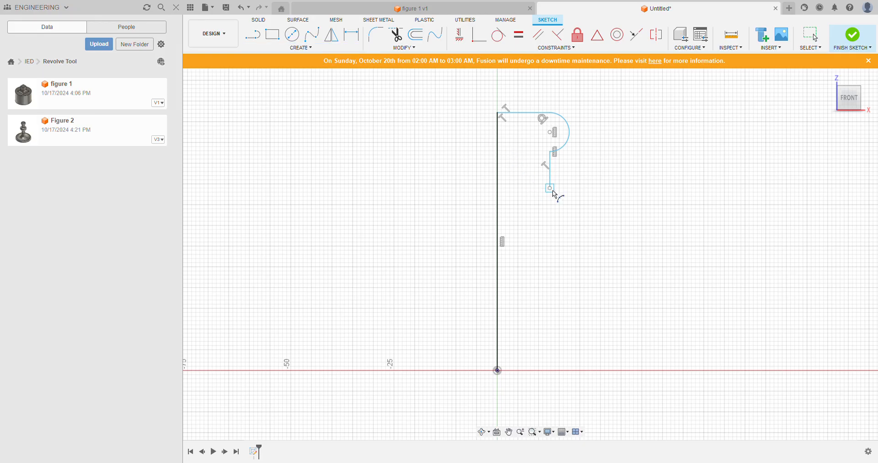
click(551, 189)
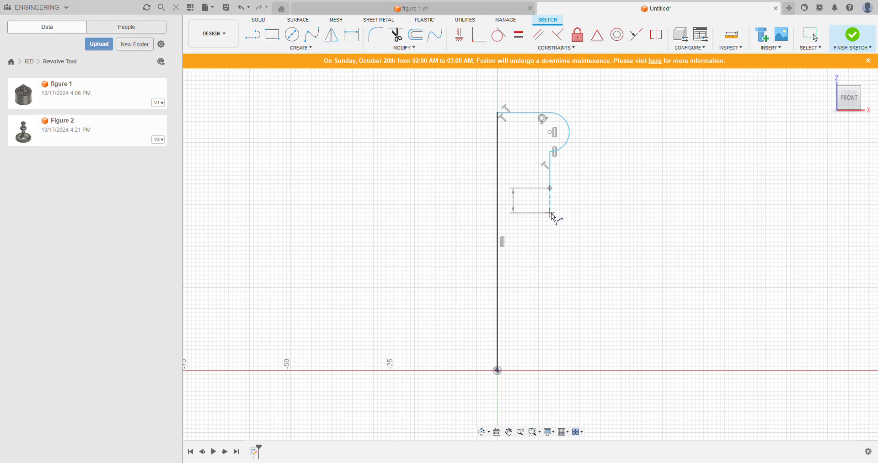
click(551, 214)
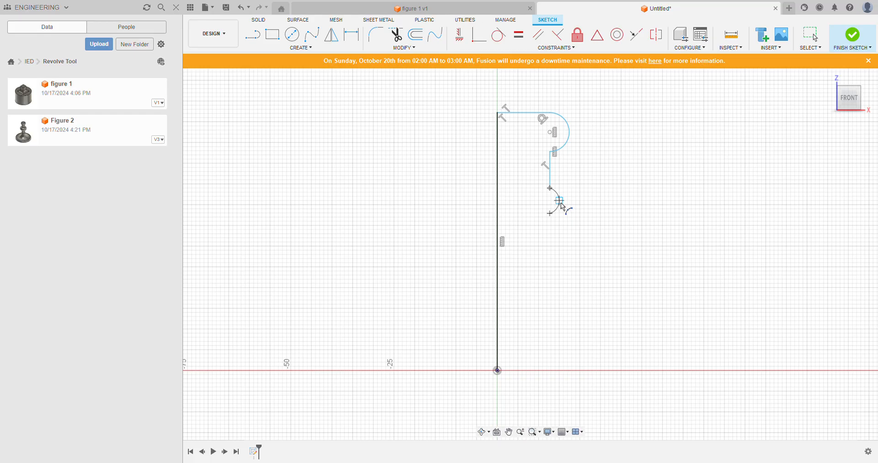
click(565, 205)
key(Escape)
Align the smaller arc's center and both endpoints vertically with Horizontal/Vertical constraints
scroll(543, 232, up, 5)
scroll(543, 182, down, 3)
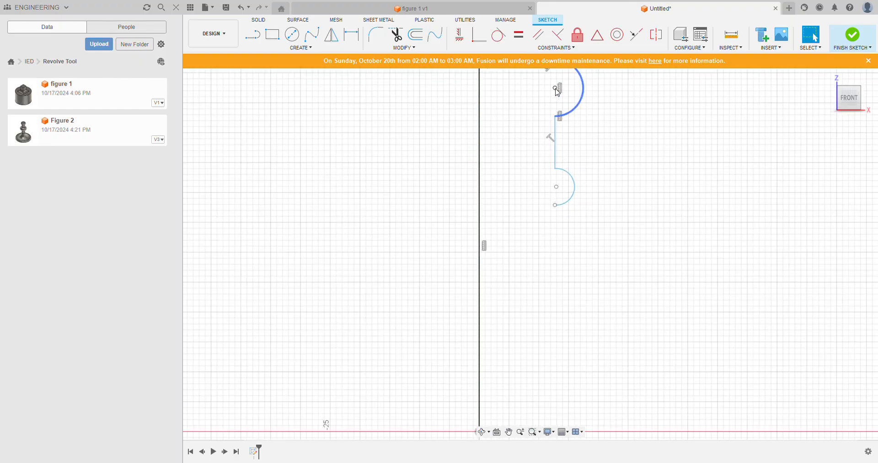
click(462, 37)
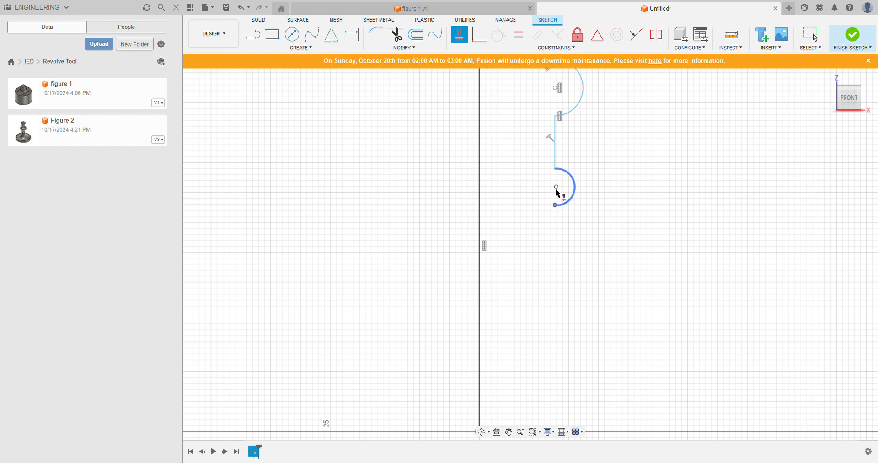
click(556, 205)
scroll(558, 209, down, 2)
scroll(557, 208, up, 4)
click(558, 175)
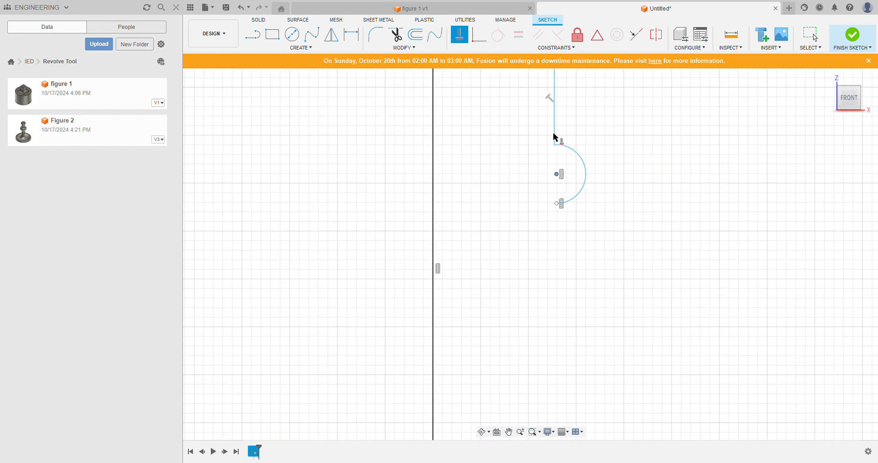
click(554, 144)
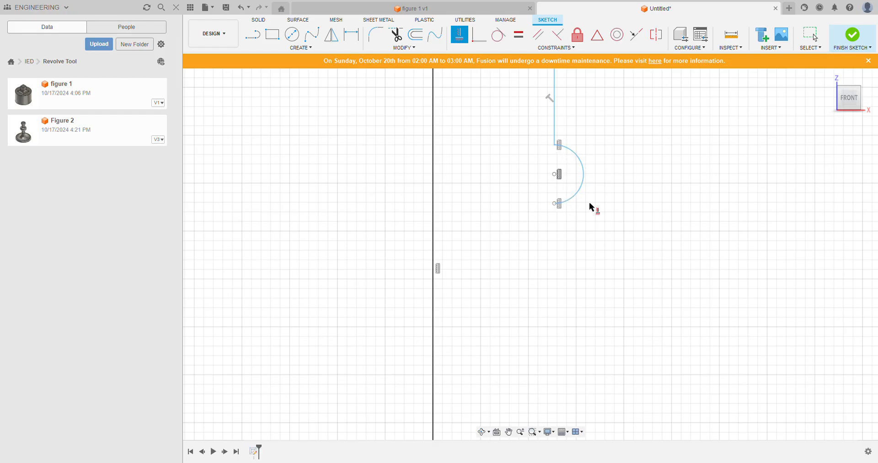
key(Escape)
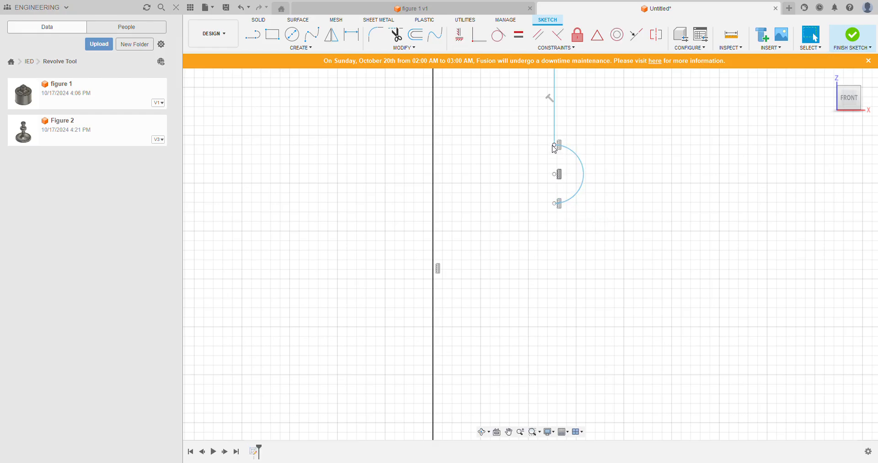
Draw a long vertical line down from the smaller arc to just above the X axis, followed by a horizontal line outward
scroll(567, 226, down, 5)
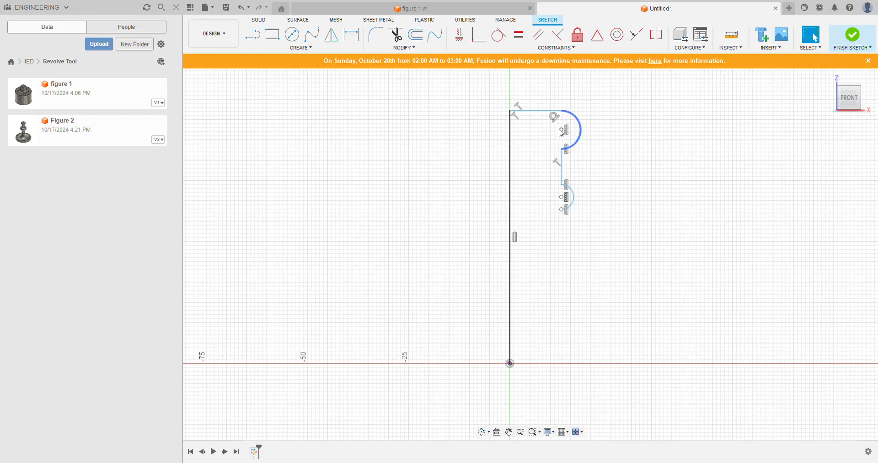
scroll(564, 170, up, 2)
scroll(563, 169, up, 1)
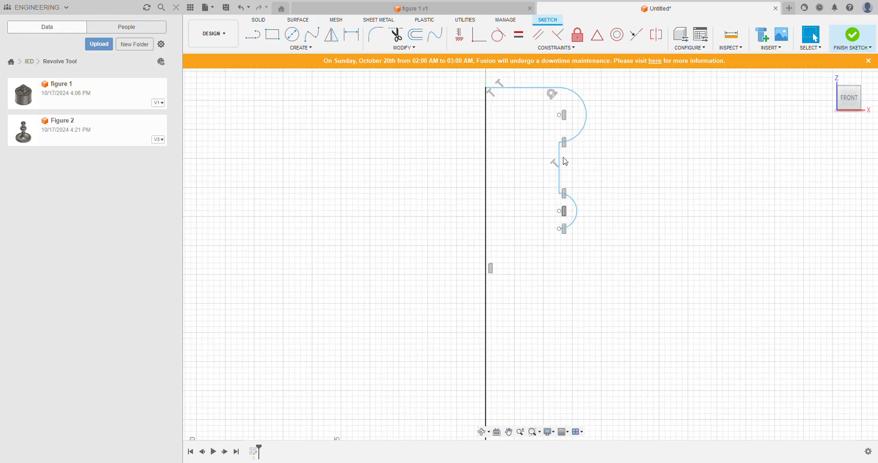
click(253, 35)
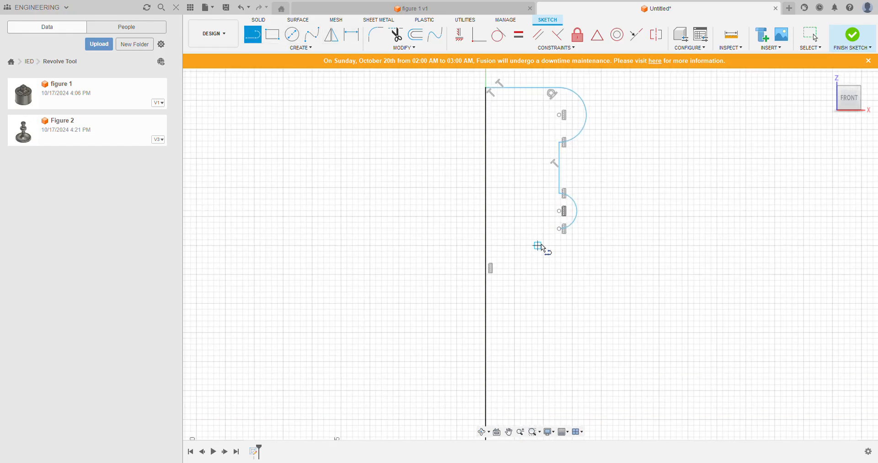
click(561, 228)
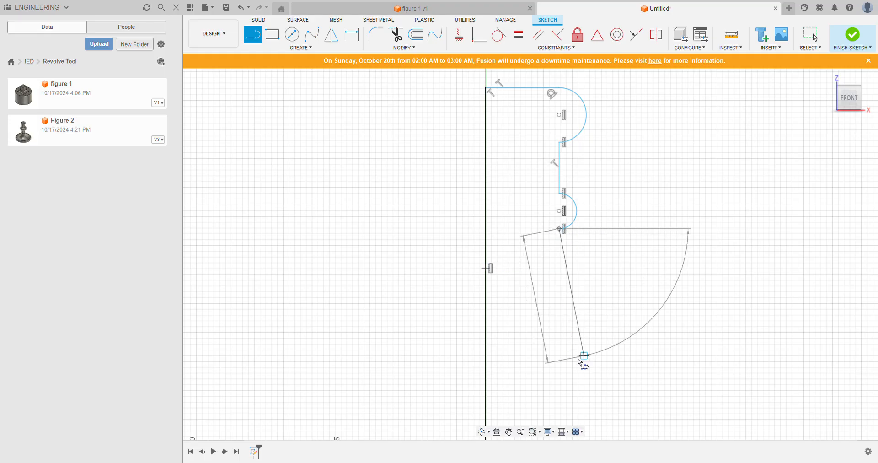
scroll(556, 369, down, 3)
middle_drag(556, 369, 556, 256)
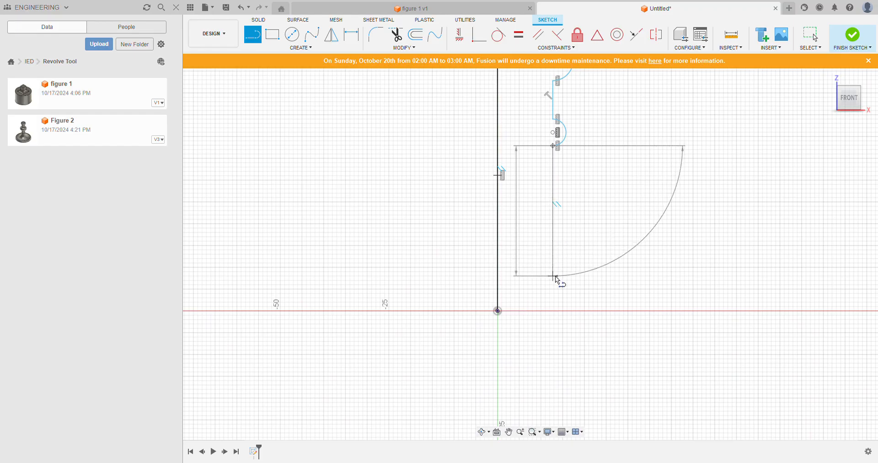
click(556, 278)
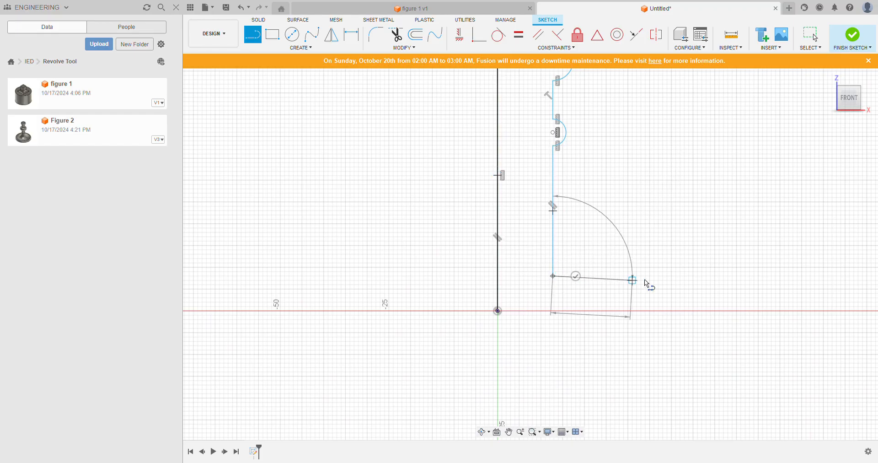
click(668, 276)
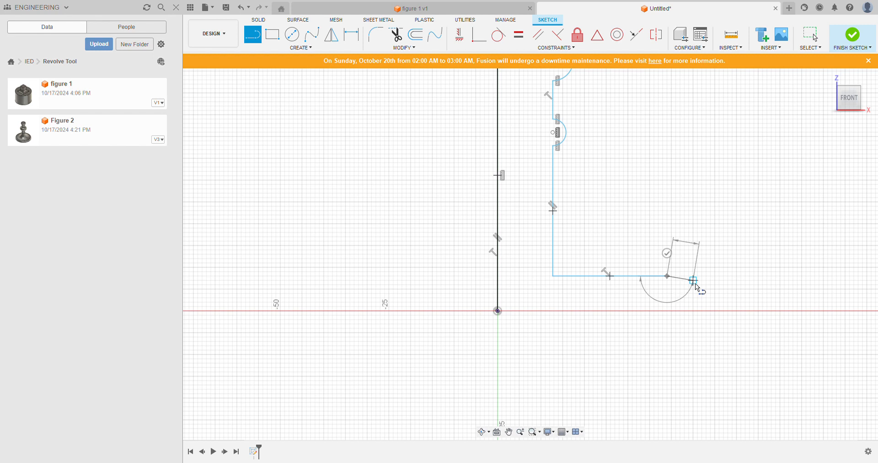
key(Escape)
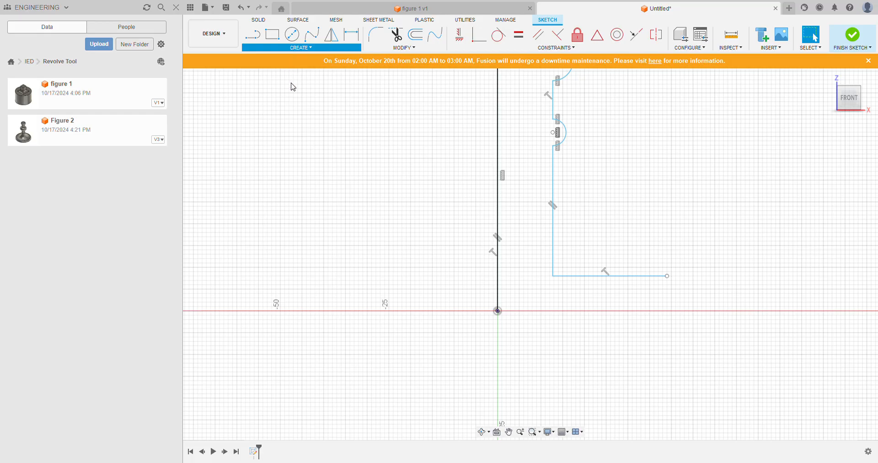
Draw a three-point arc bulging outward from the outer end of the base's horizontal line down to the X axis
click(355, 83)
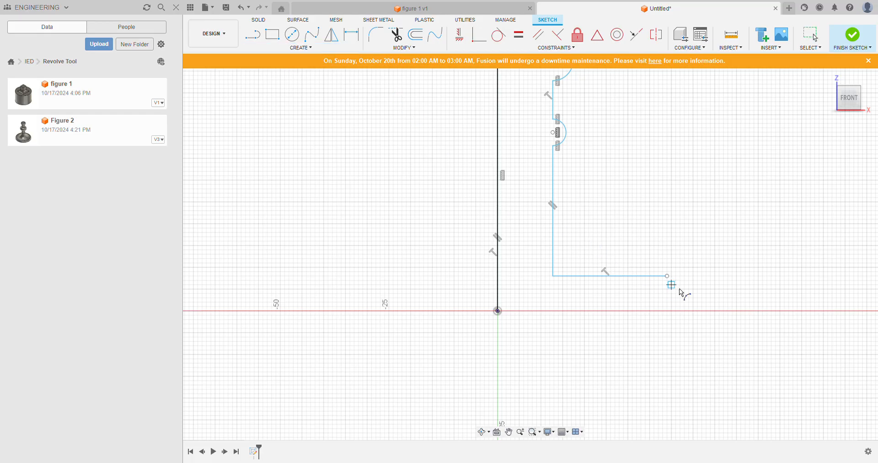
click(668, 277)
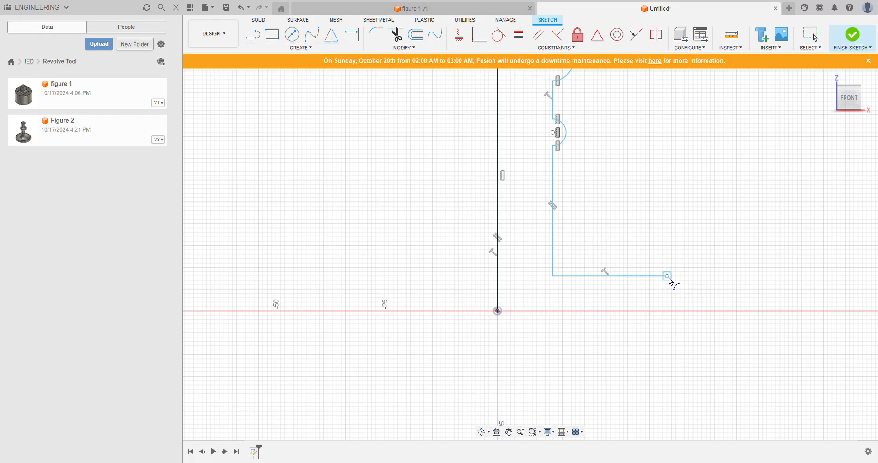
click(700, 312)
key(Escape)
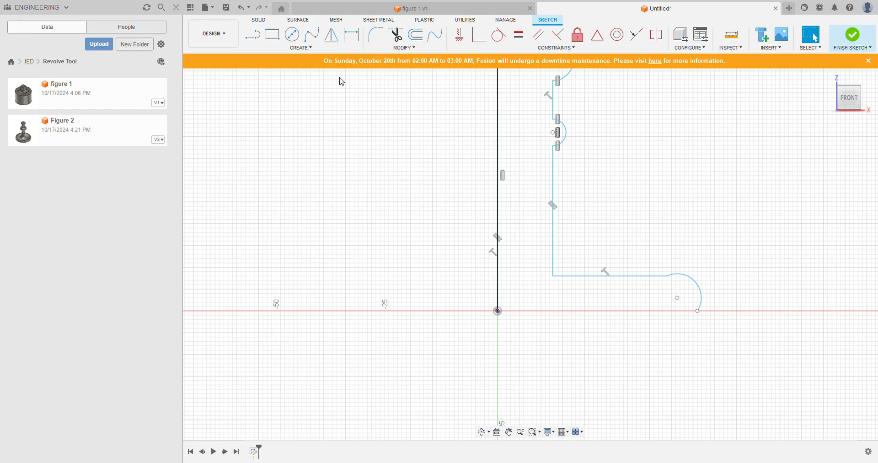
Align the base arc's center vertically with its upper endpoint using a Horizontal/Vertical constraint
click(461, 41)
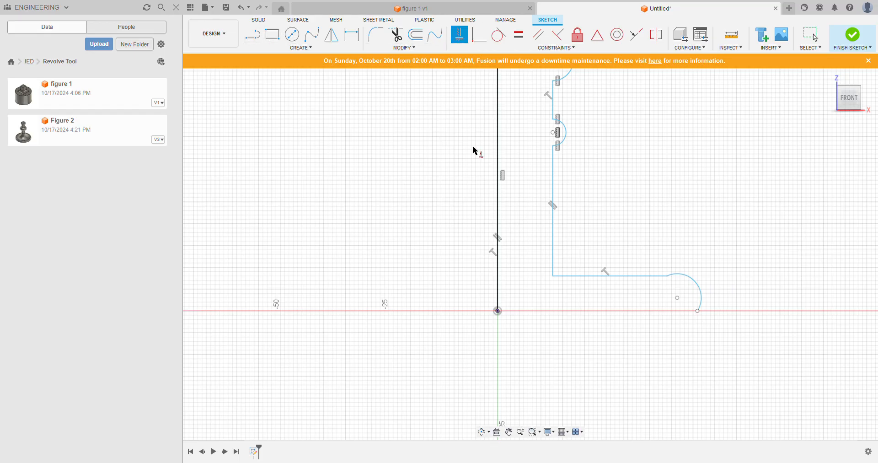
click(678, 298)
click(668, 277)
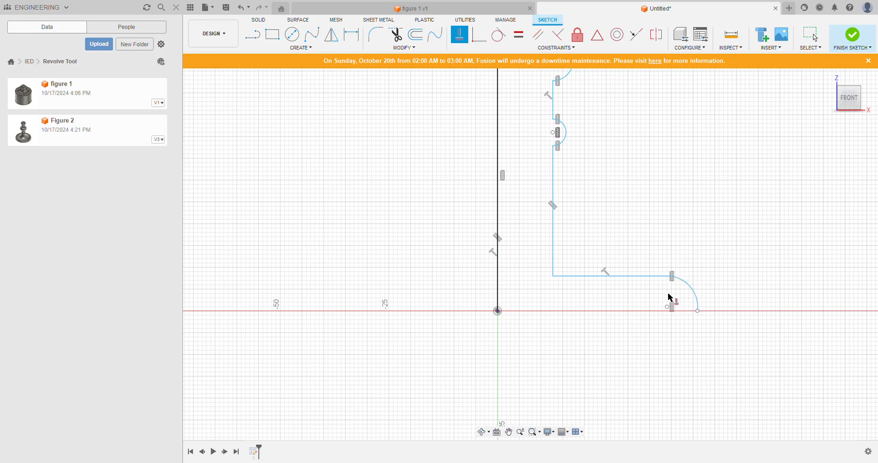
scroll(681, 323, up, 4)
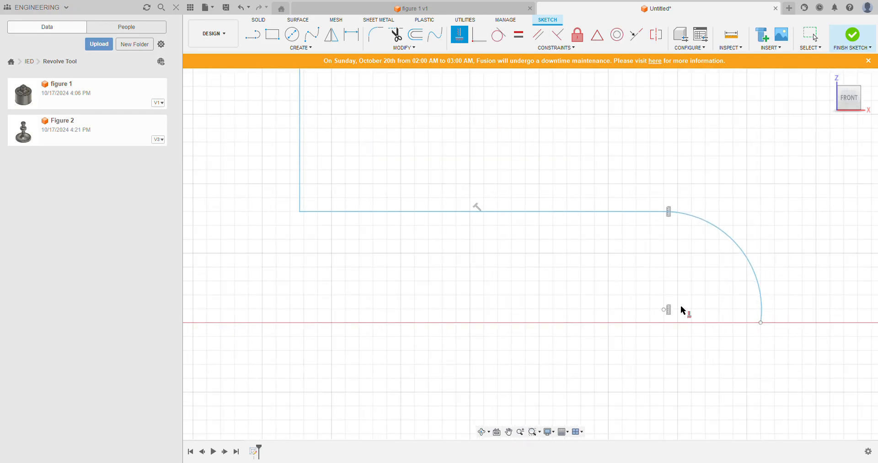
scroll(681, 315, down, 2)
scroll(671, 290, down, 2)
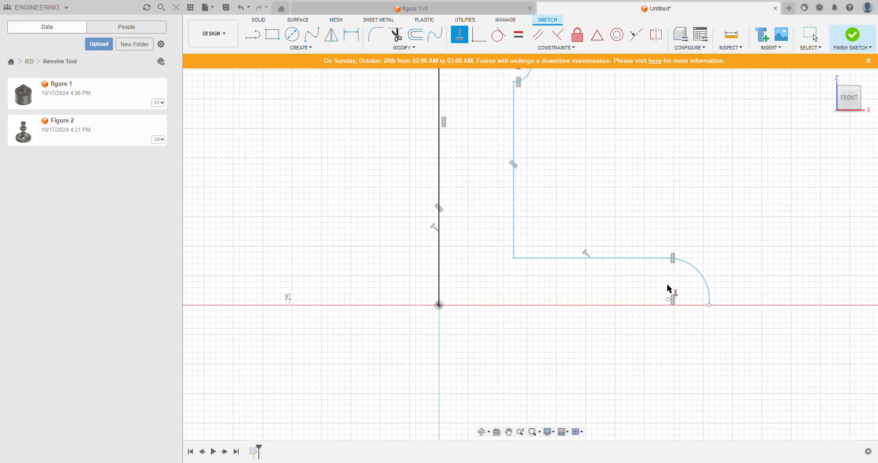
key(Escape)
Close the profile with a horizontal line along the X axis from the base arc's lower end to the origin
click(253, 30)
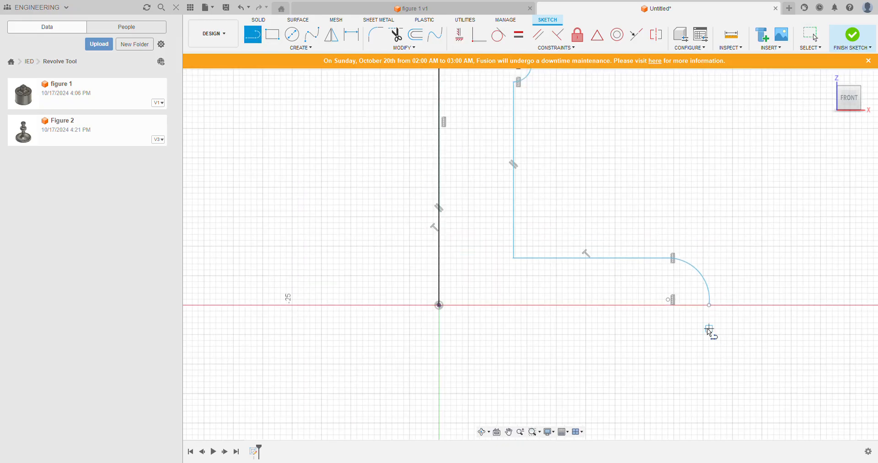
click(709, 305)
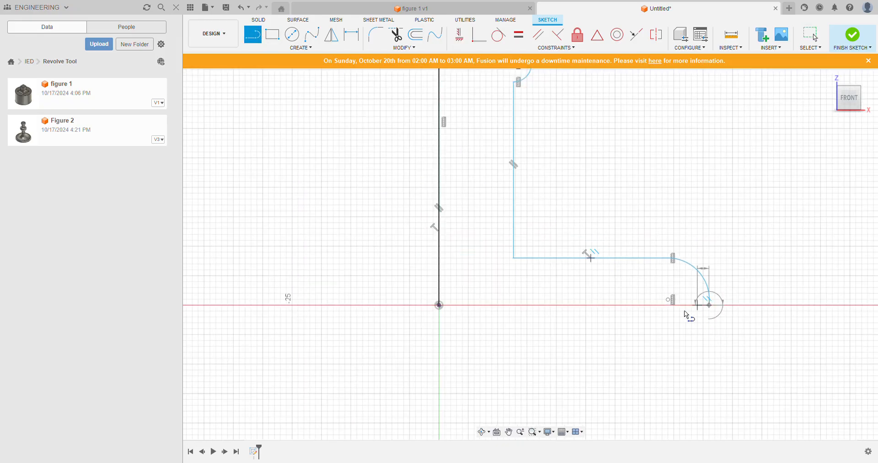
click(438, 305)
scroll(672, 268, down, 4)
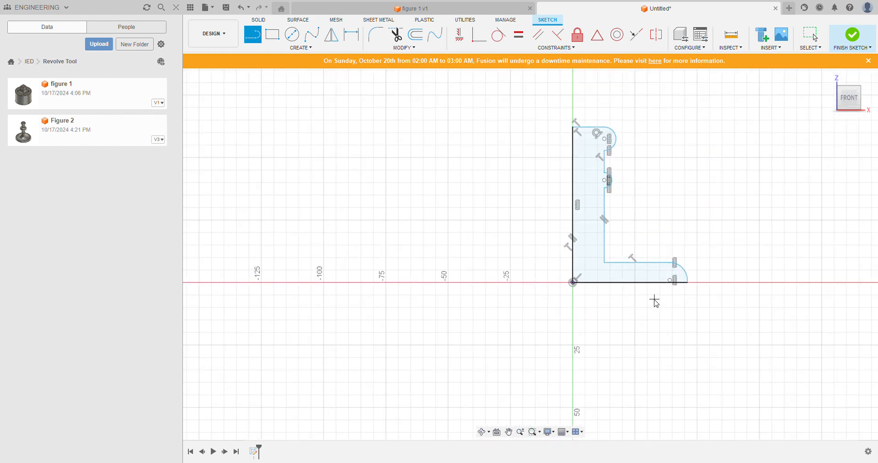
key(Escape)
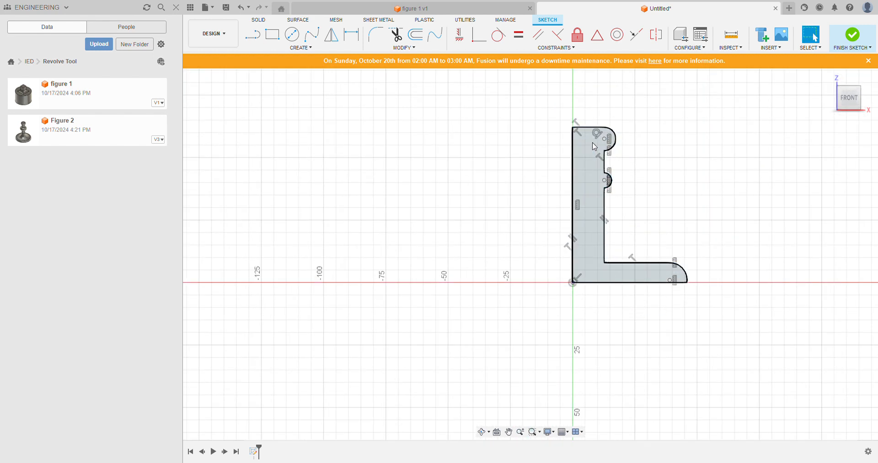
Dimension the vertical axis line of the profile to a height of 220
key(d)
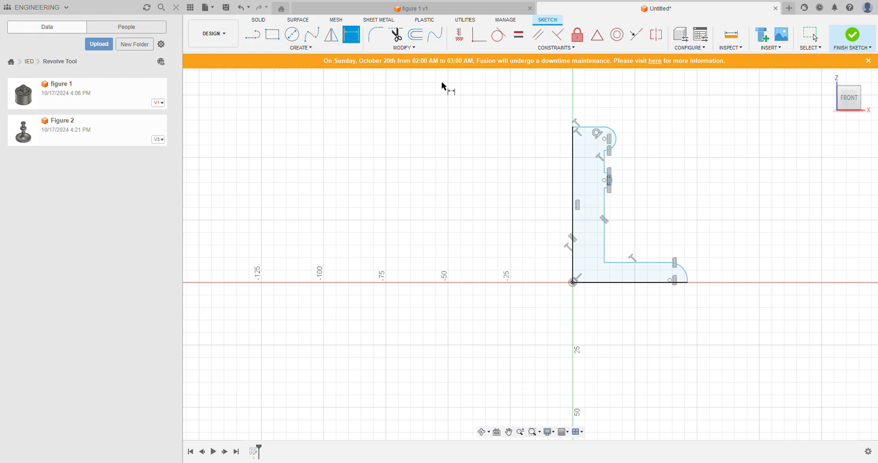
click(575, 166)
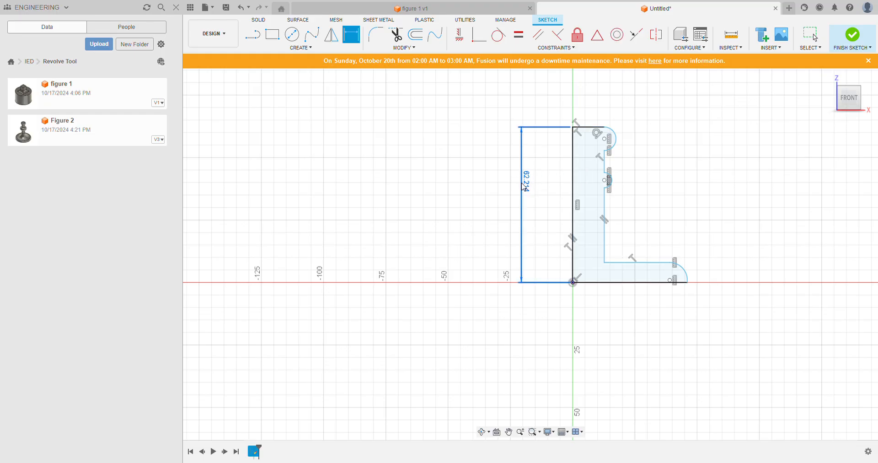
click(522, 186)
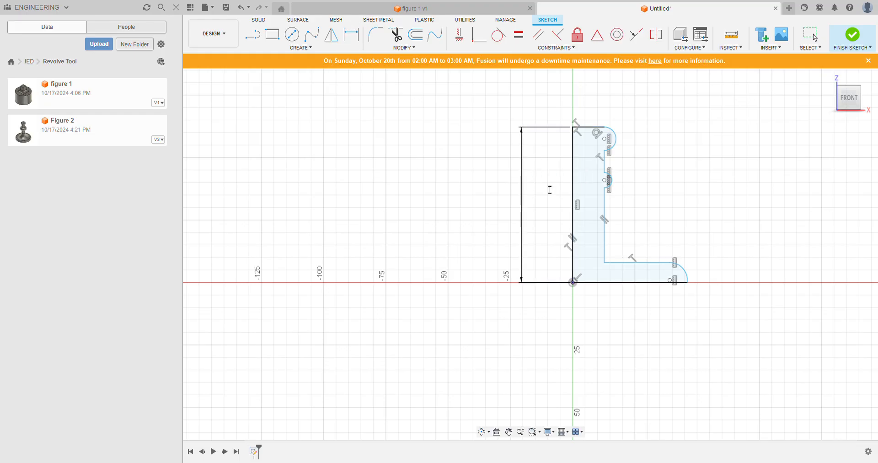
key(Return)
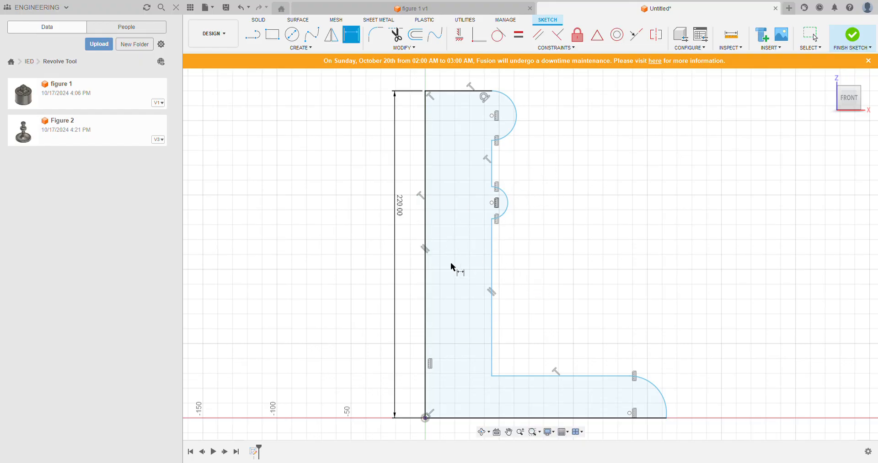
Dimension the horizontal line along the base of the profile to 90
click(562, 419)
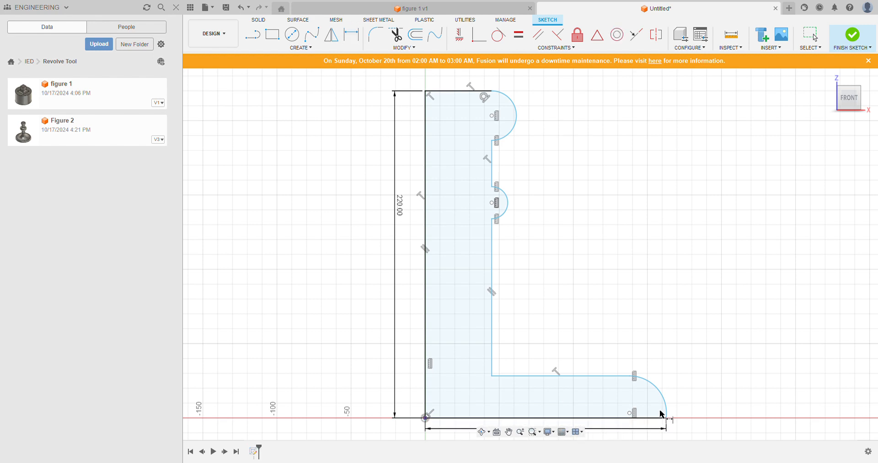
scroll(642, 415, down, 4)
scroll(641, 411, up, 1)
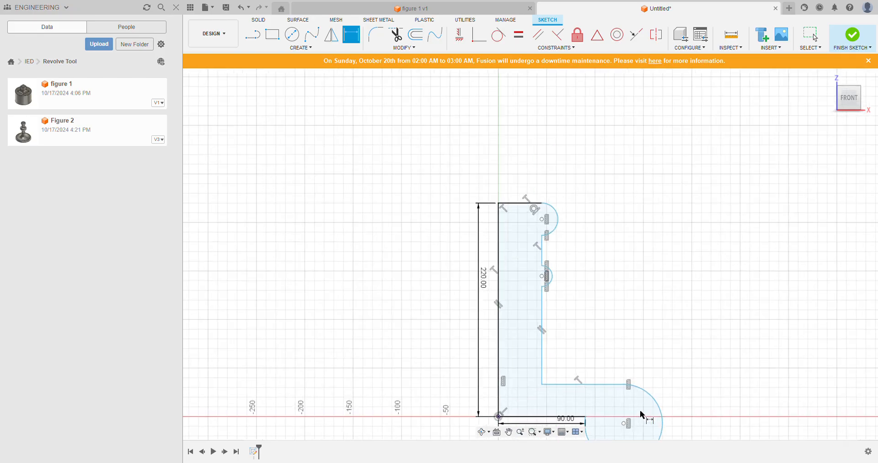
scroll(641, 415, up, 2)
key(Escape)
Reshape the distorted base arc by moving its center and upper endpoint until it forms a small outward bulge above the X axis
middle_drag(651, 357, 604, 256)
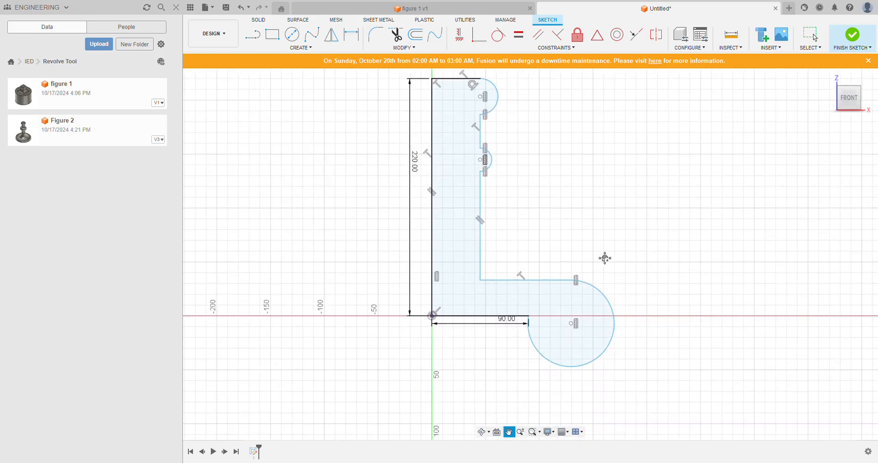
mouse_move(569, 318)
mouse_down()
mouse_move(567, 302)
mouse_move(540, 285)
mouse_move(538, 269)
mouse_move(556, 257)
mouse_up()
drag(568, 333, 523, 267)
drag(524, 224, 524, 287)
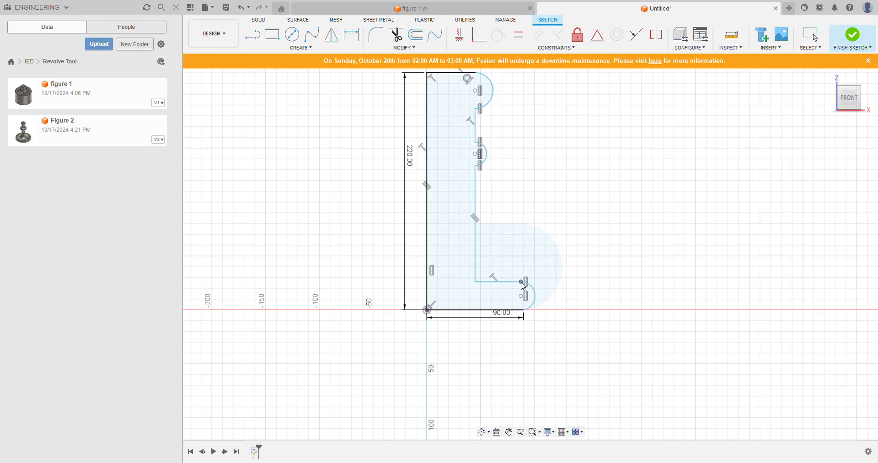
scroll(526, 297, down, 3)
scroll(525, 298, up, 5)
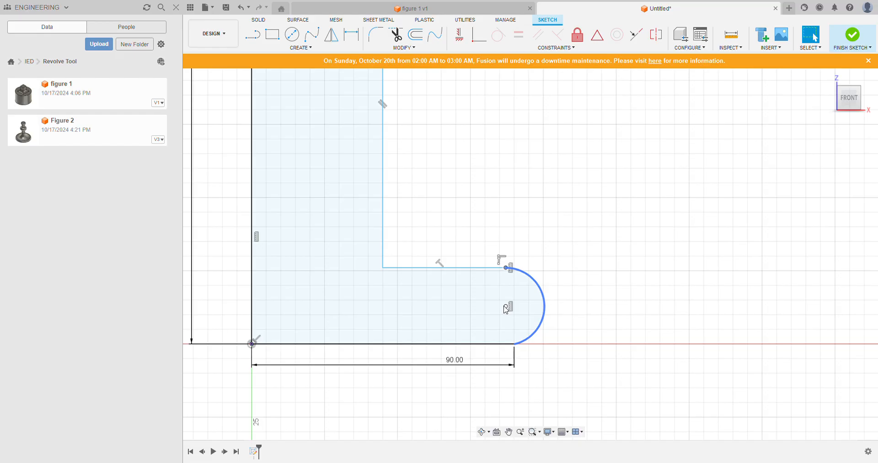
drag(506, 268, 487, 278)
scroll(480, 263, down, 5)
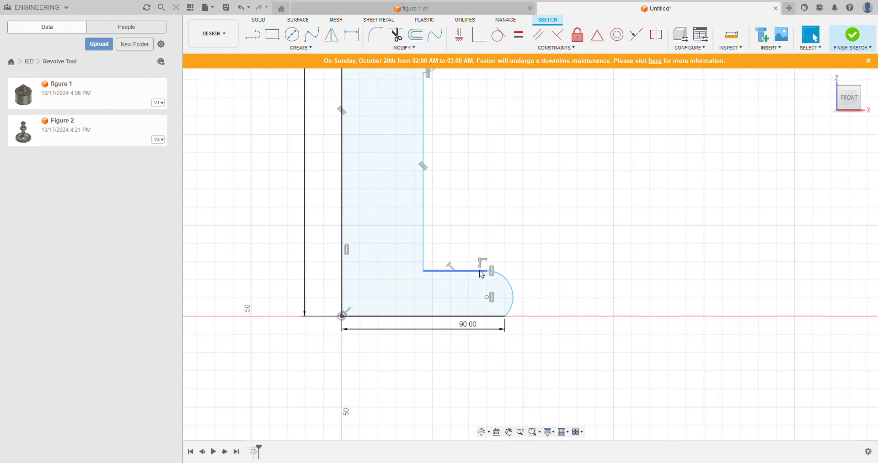
scroll(474, 203, down, 1)
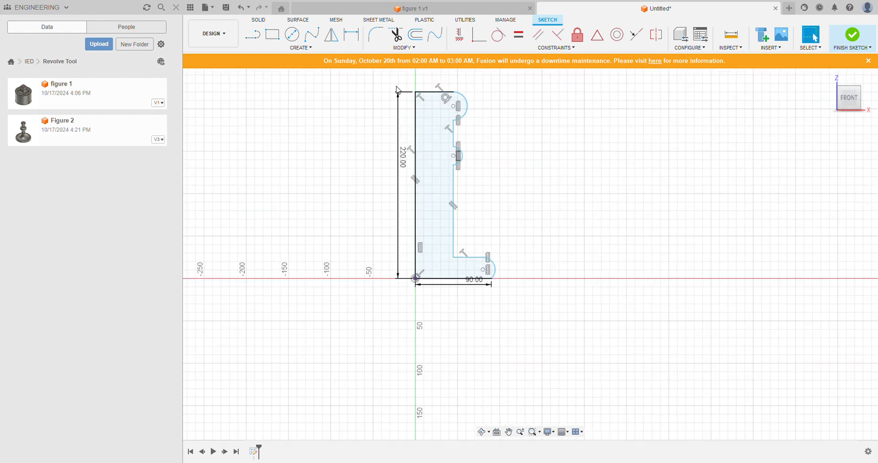
Dimension the short horizontal line at the top of the profile to 20
scroll(448, 93, up, 3)
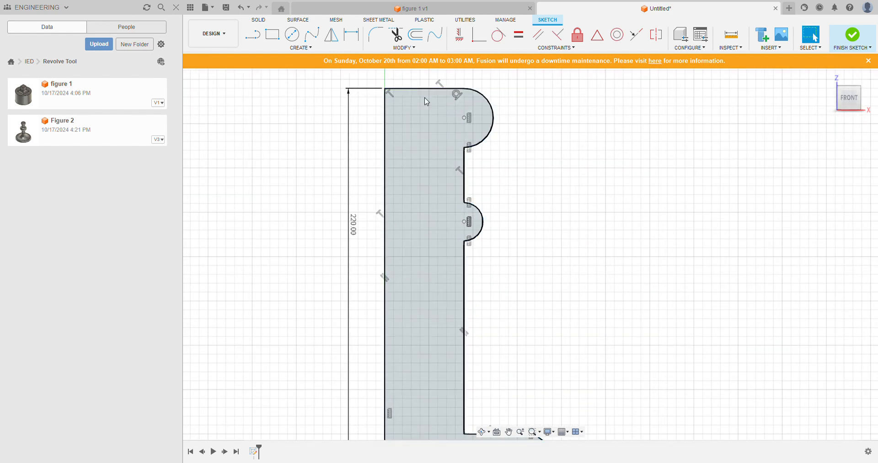
key(d)
click(446, 88)
click(439, 75)
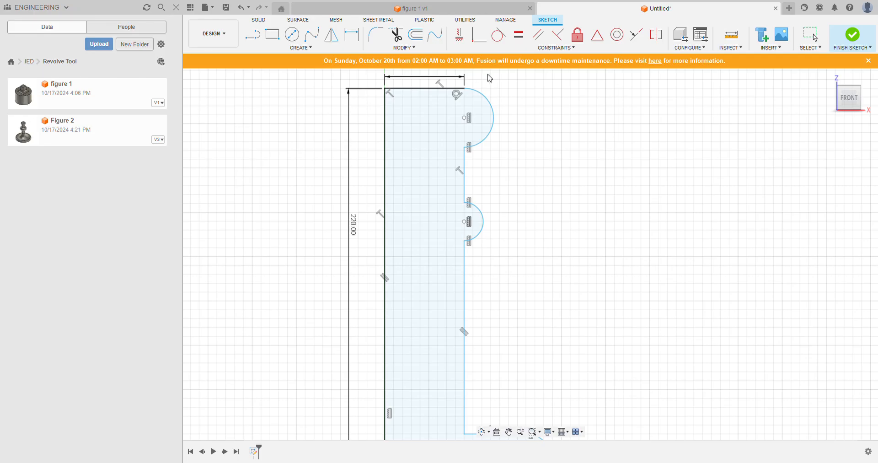
text(20)
key(Return)
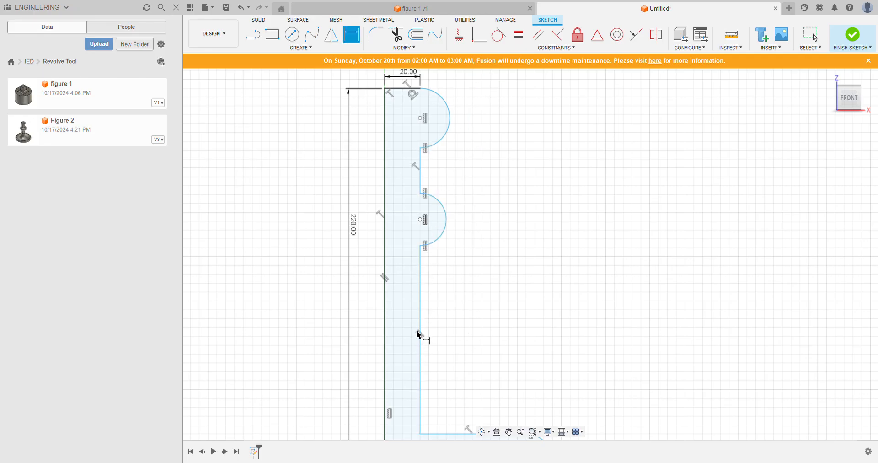
scroll(418, 336, down, 2)
scroll(417, 334, up, 2)
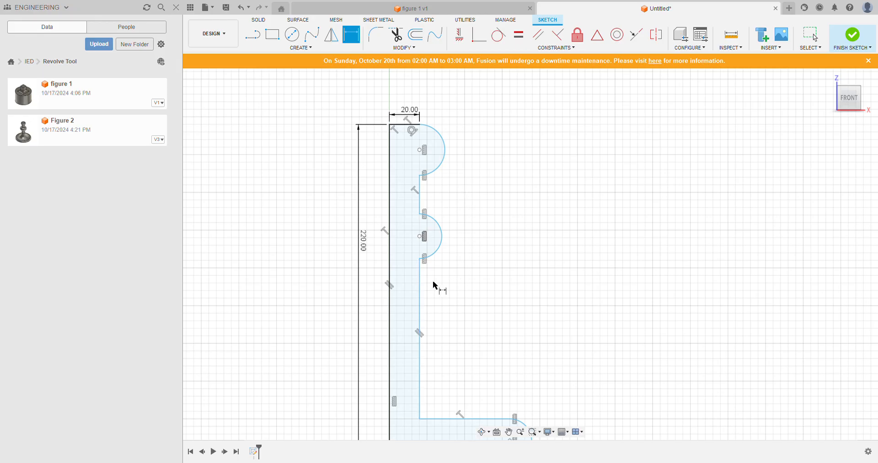
key(Escape)
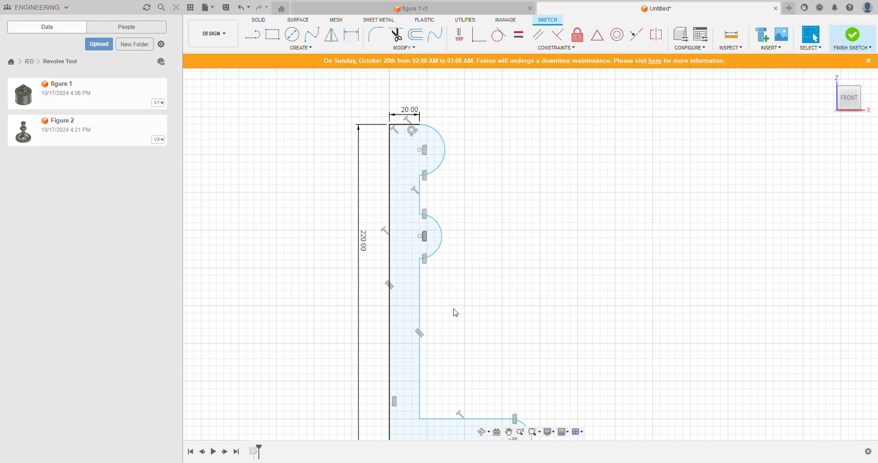
Dimension the uppermost arc with a radius of 10
key(d)
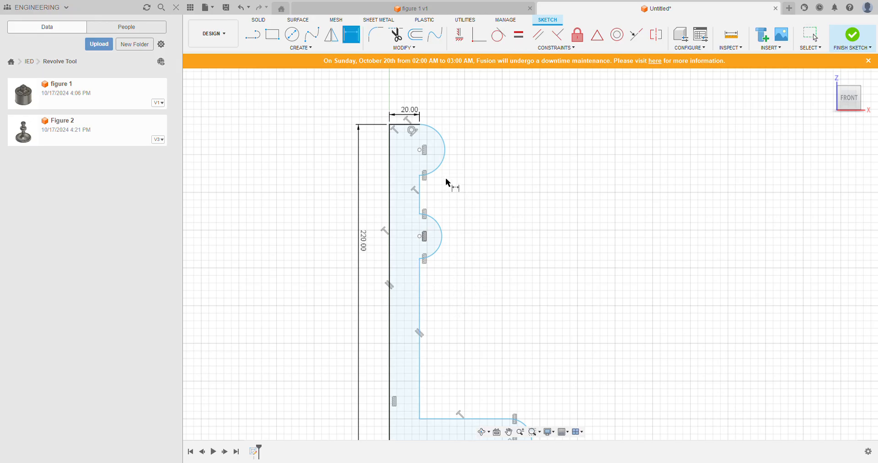
click(446, 143)
click(474, 131)
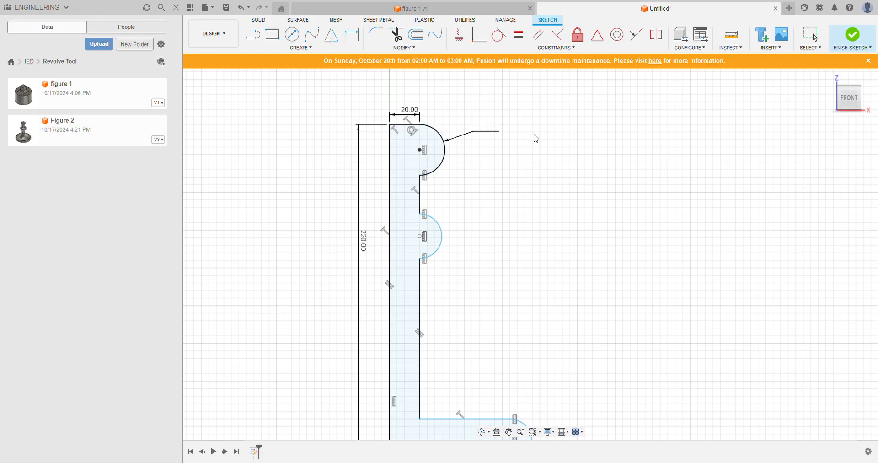
text(10)
key(Return)
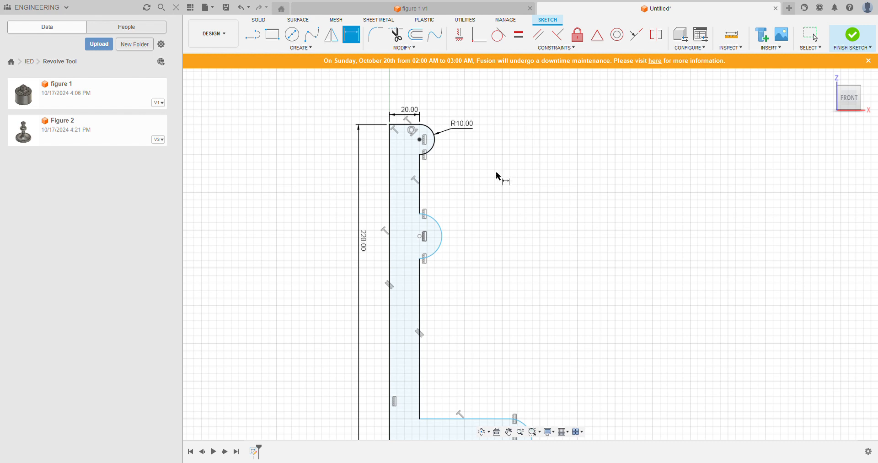
Dimension the middle arc with a radius of 20
click(447, 223)
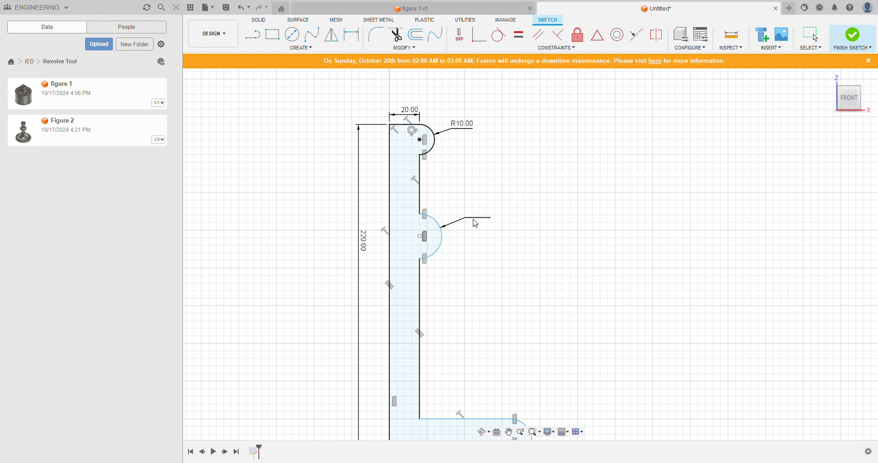
text(20)
key(Return)
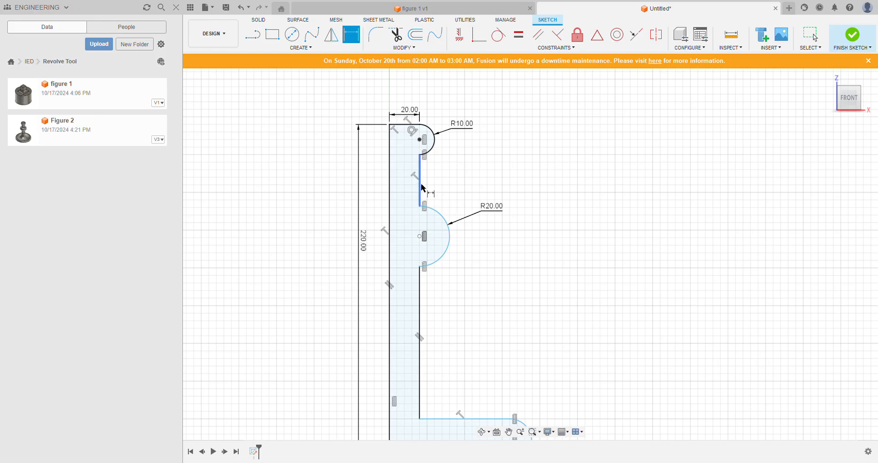
Dimension the vertical distance between the lower end of the top arc and the upper end of the middle arc to 40
click(419, 155)
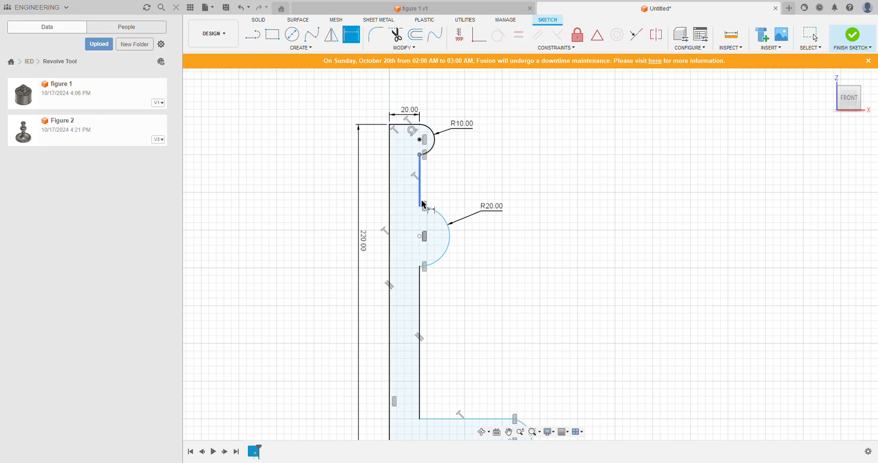
click(420, 206)
click(483, 180)
key(Escape)
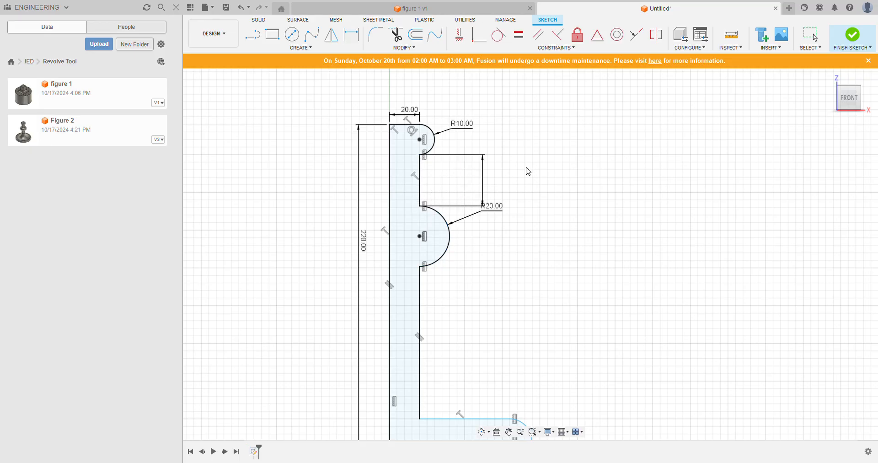
text(40)
key(Return)
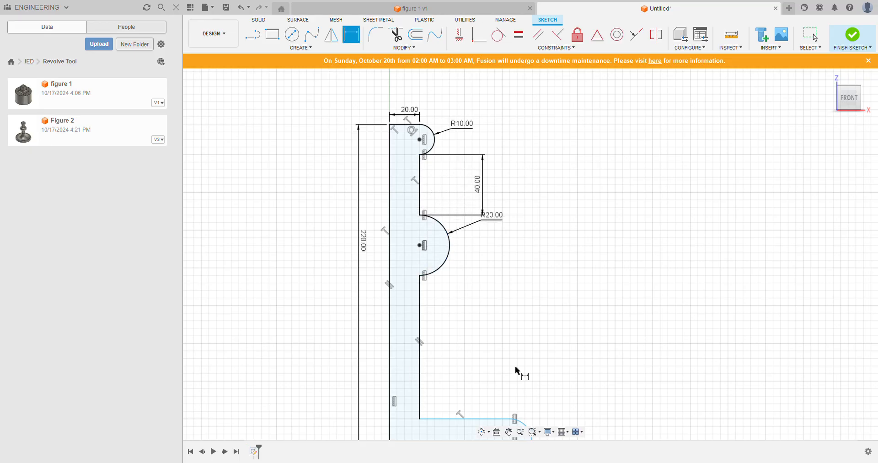
scroll(497, 270, down, 1)
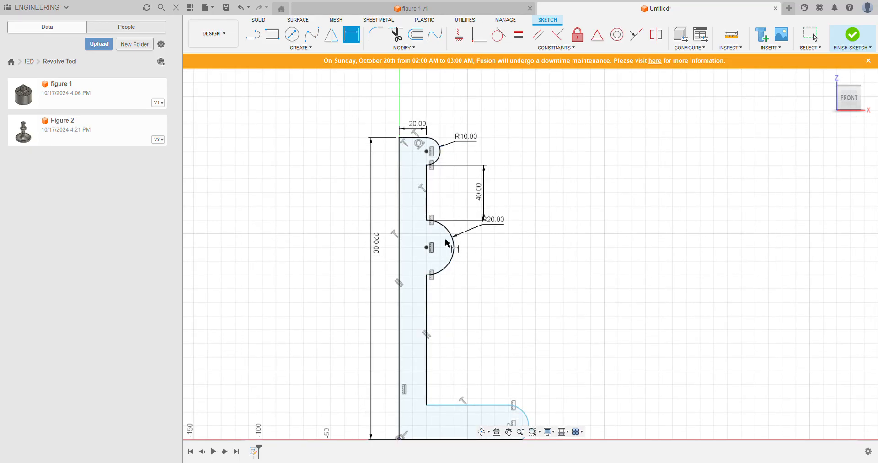
mouse_move(514, 269)
middle_down()
mouse_move(484, 210)
mouse_move(493, 197)
middle_up()
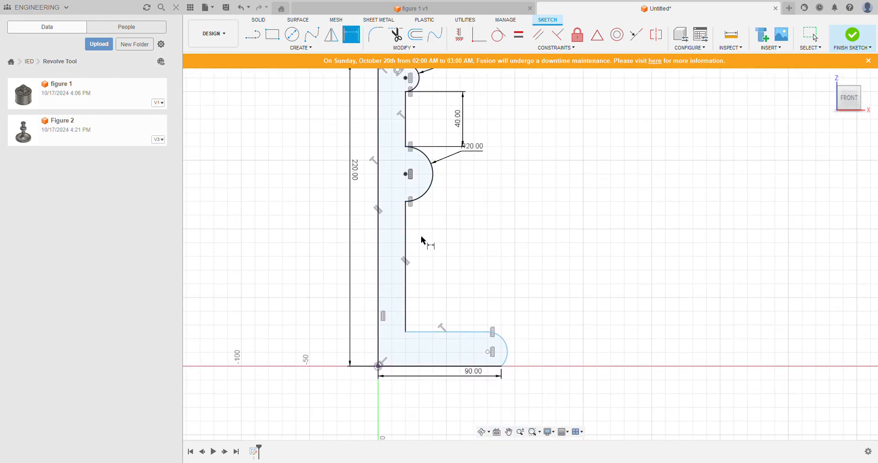
key(Escape)
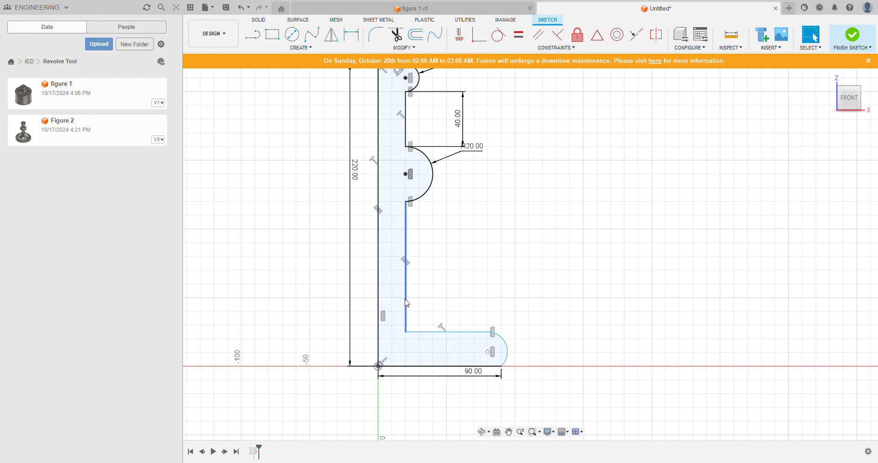
Fillet the inner corner between the lower vertical line and the base's upper edge with a radius of 60
click(414, 190)
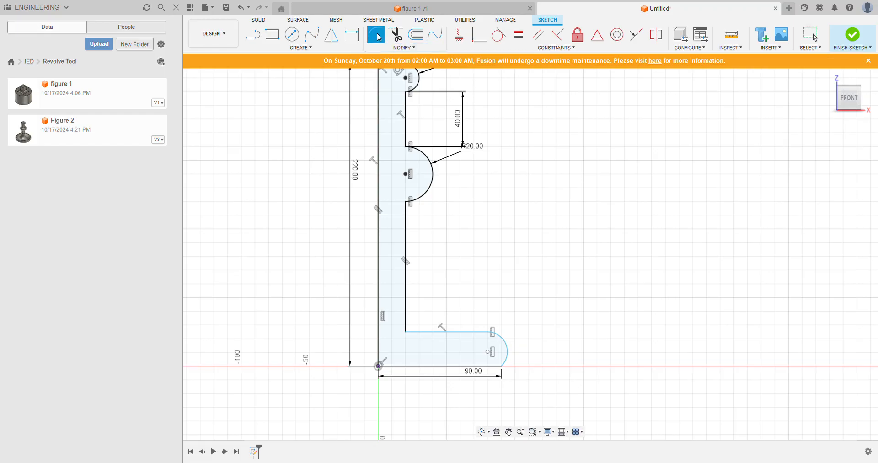
click(379, 37)
click(418, 332)
click(406, 317)
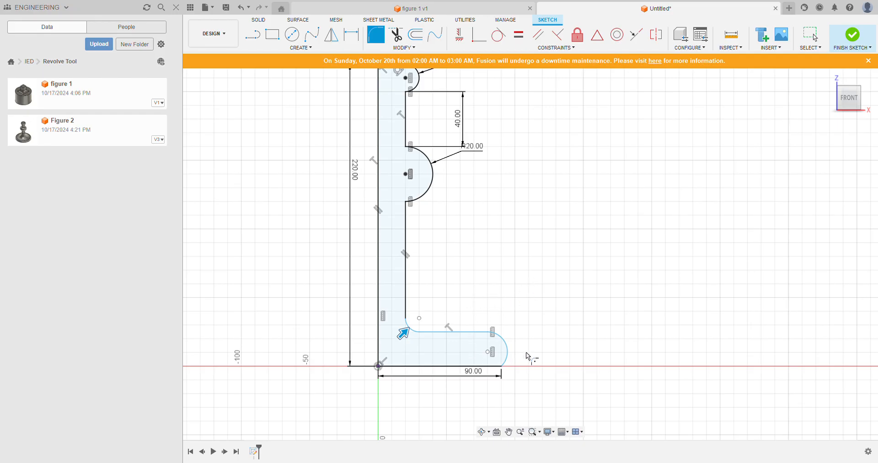
text(60)
key(Return)
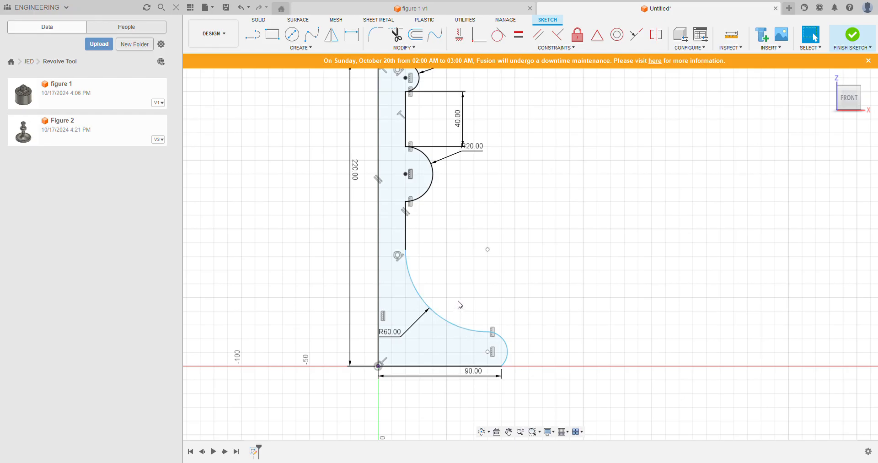
Dimension the vertical distance from the center of the large fillet arc to the profile's base line as 80
key(d)
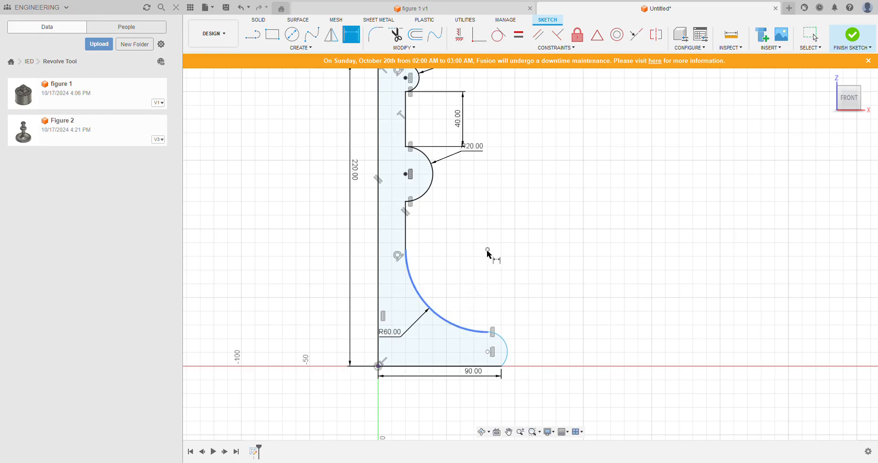
click(489, 250)
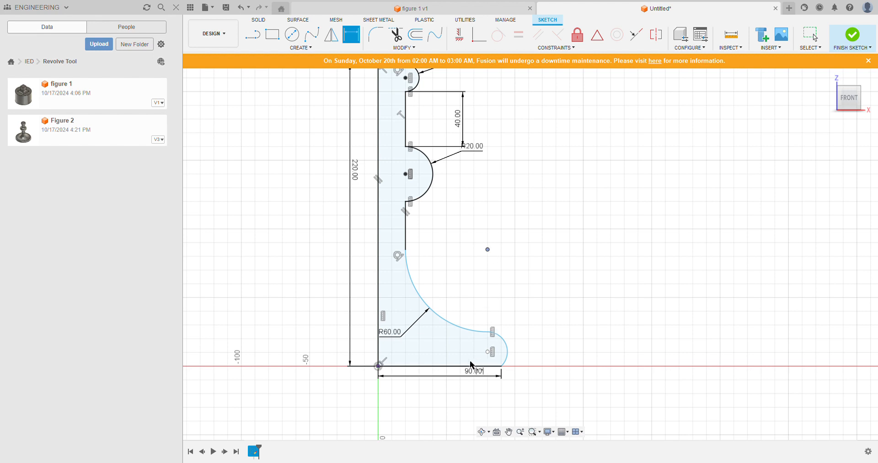
click(470, 365)
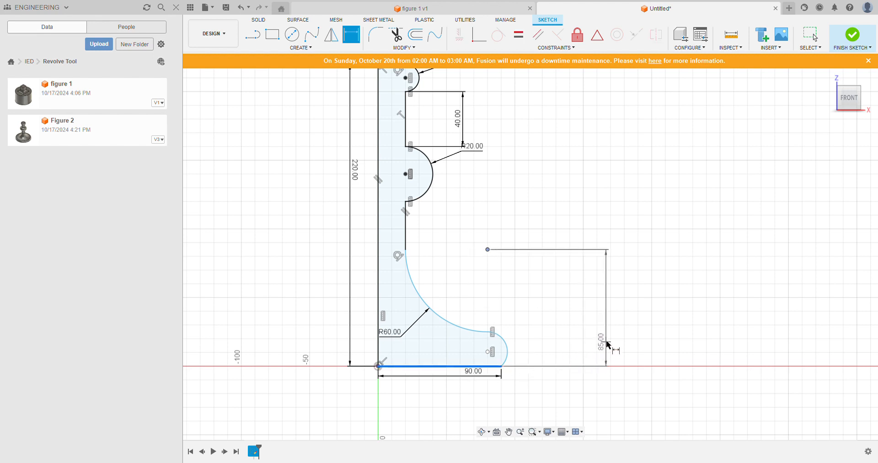
key(Escape)
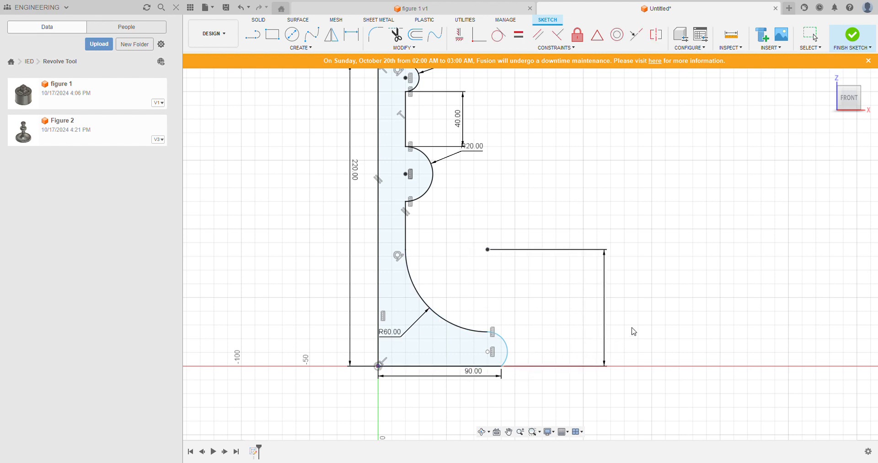
key(Return)
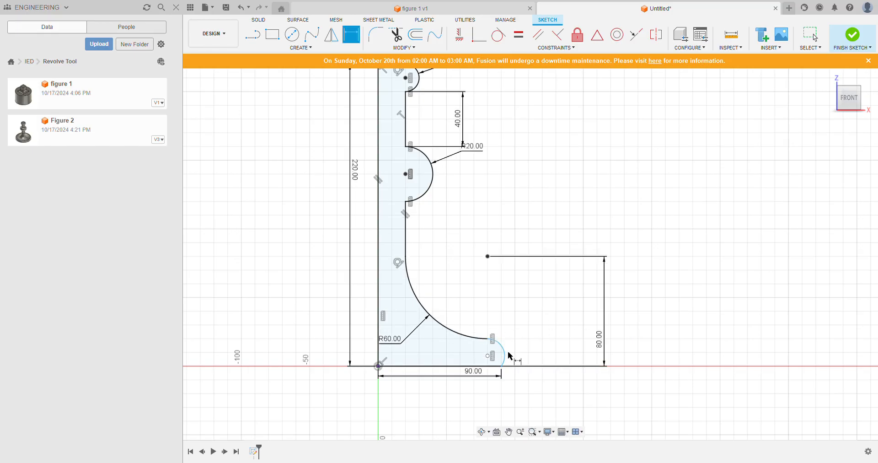
Dimension the small arc at the outer end of the base with a radius of 12.5
scroll(429, 226, down, 3)
scroll(429, 226, up, 2)
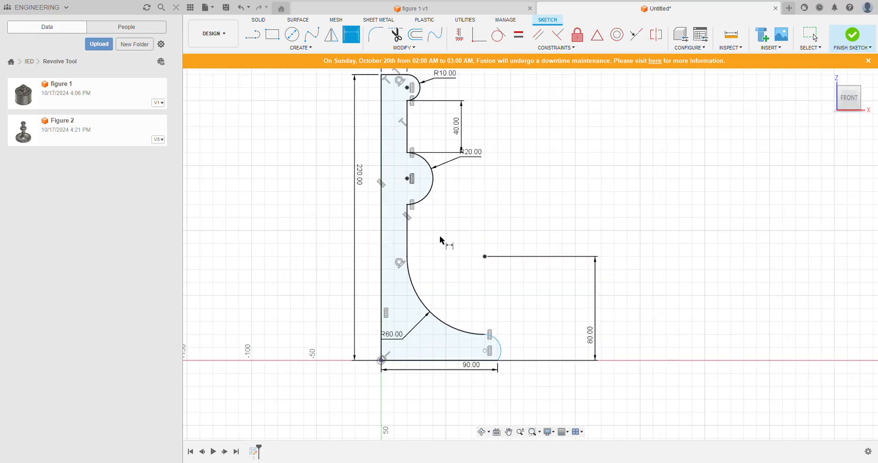
click(503, 351)
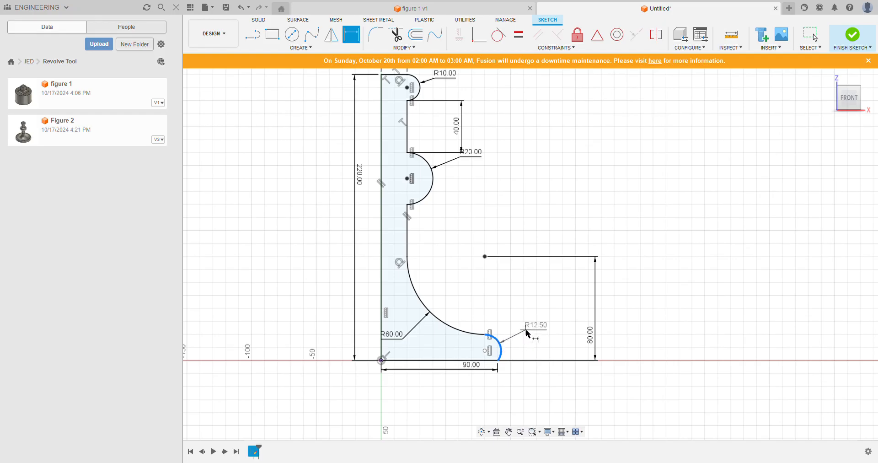
click(529, 333)
key(Escape)
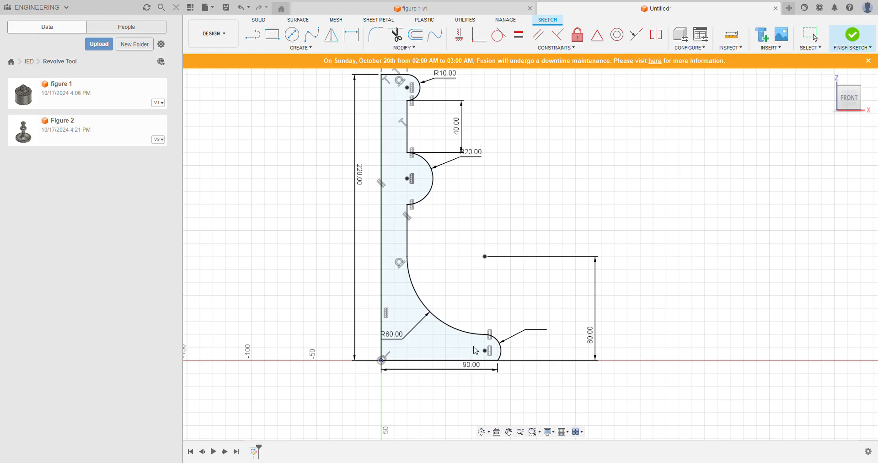
key(d)
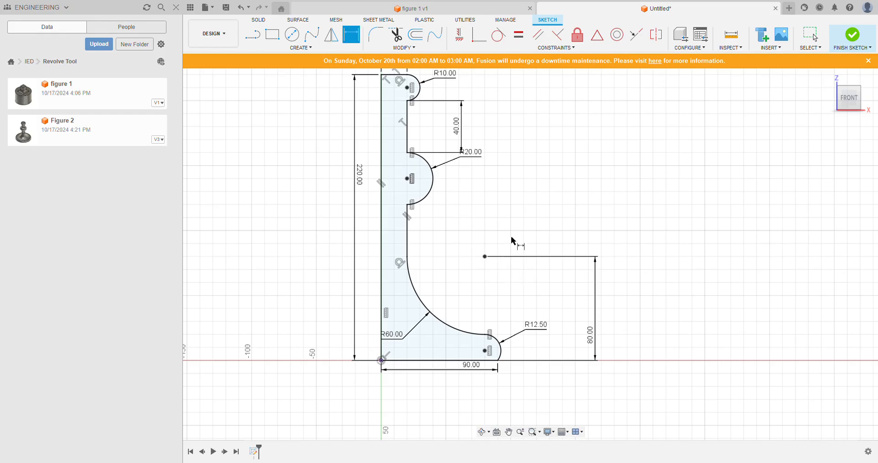
scroll(515, 242, up, 1)
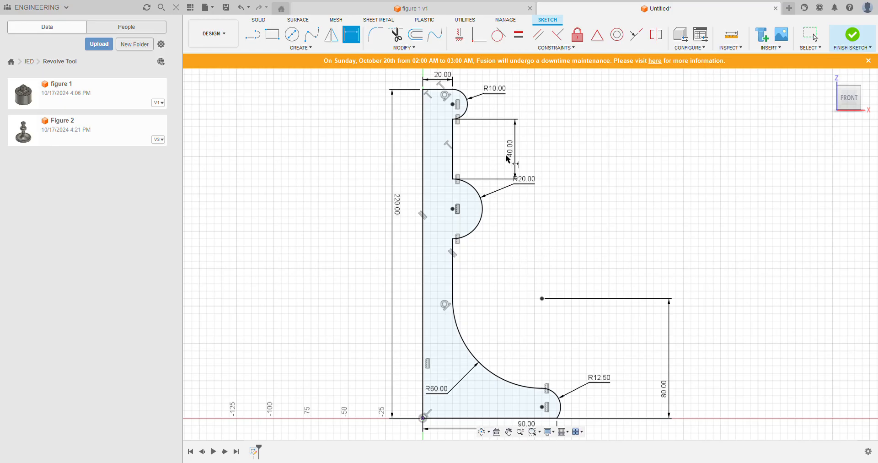
key(Escape)
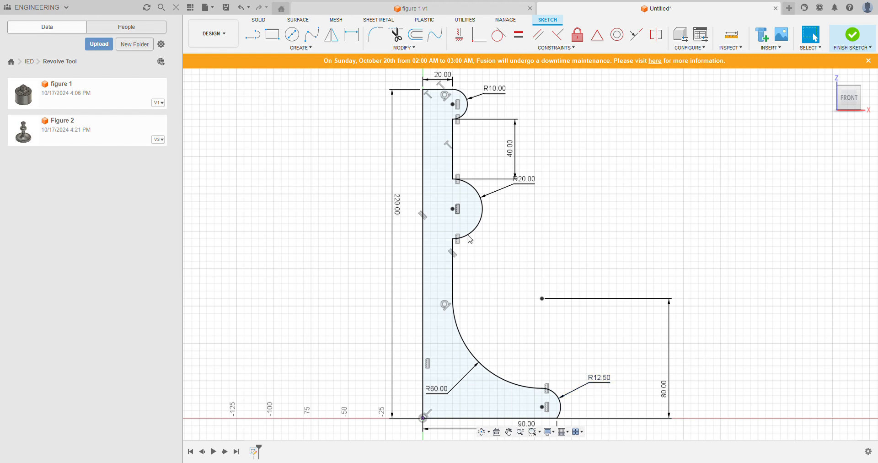
Finish the profile sketch and return to the home view
click(852, 34)
click(829, 77)
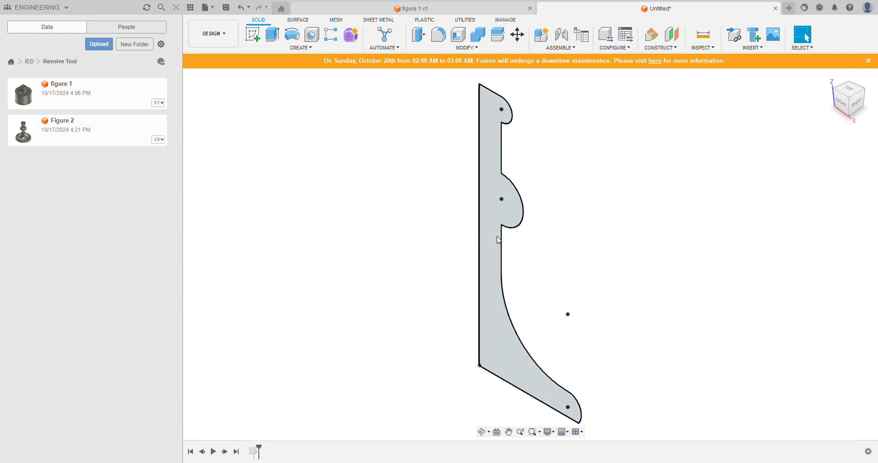
Try revolving the profile about its long vertical edge and about its base line, undoing each axis choice
click(292, 35)
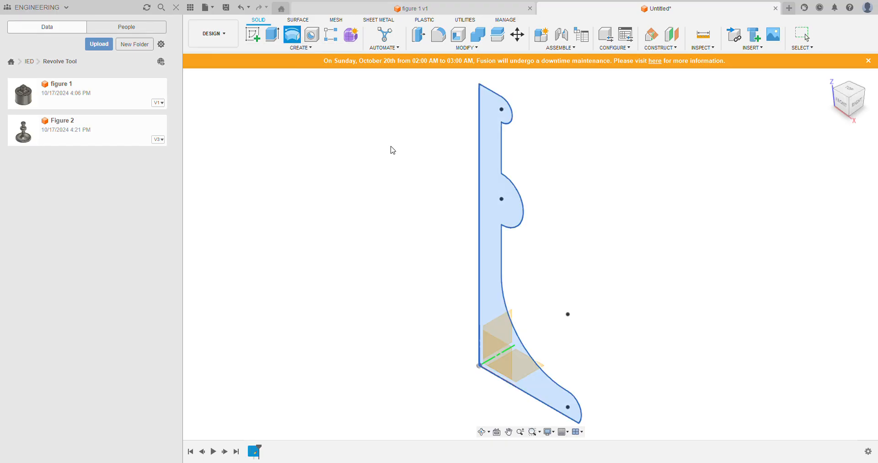
click(480, 131)
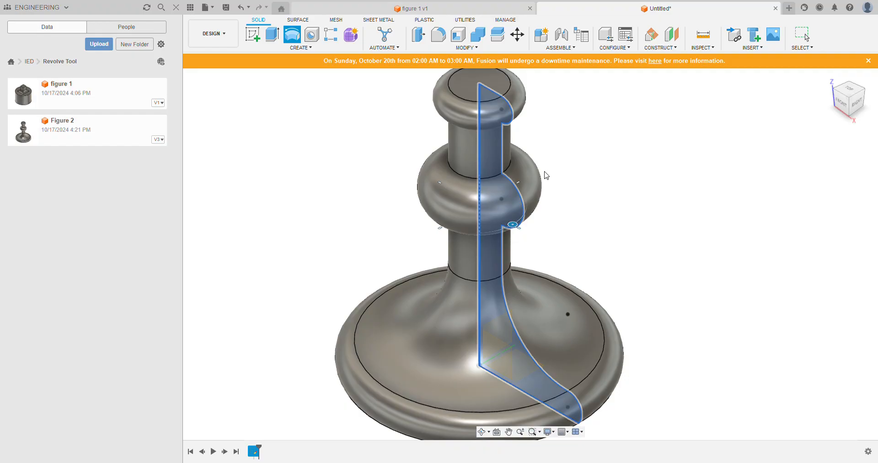
key(ctrl+z)
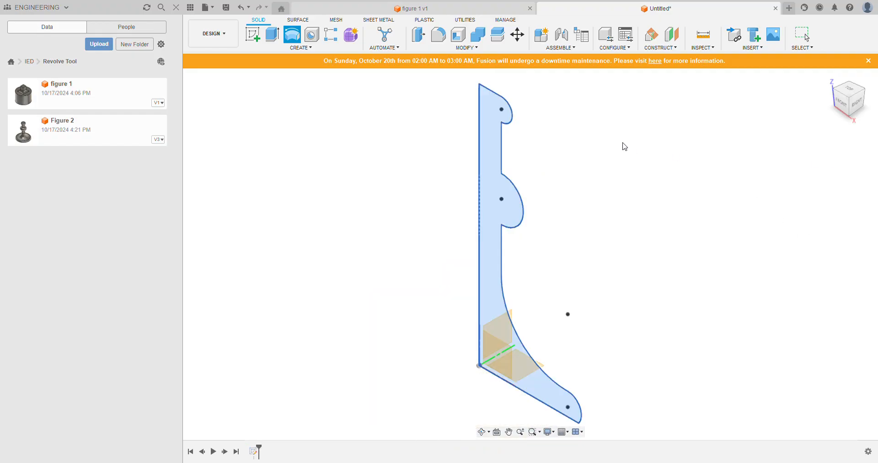
click(524, 396)
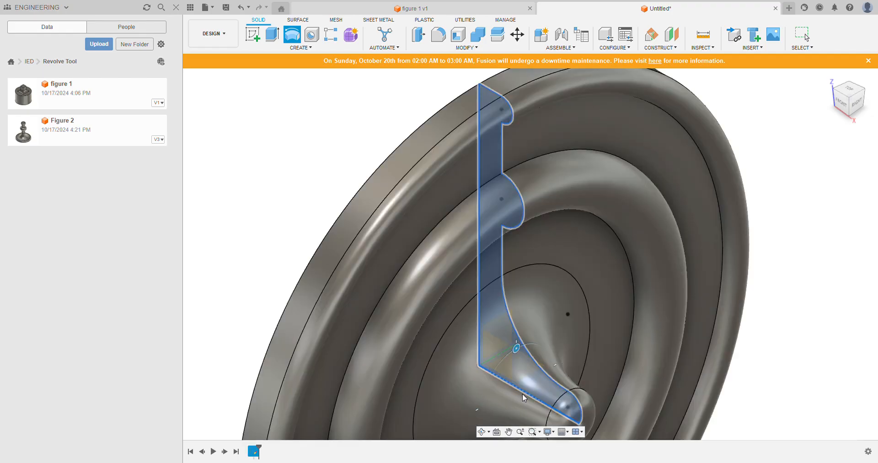
key(ctrl+z)
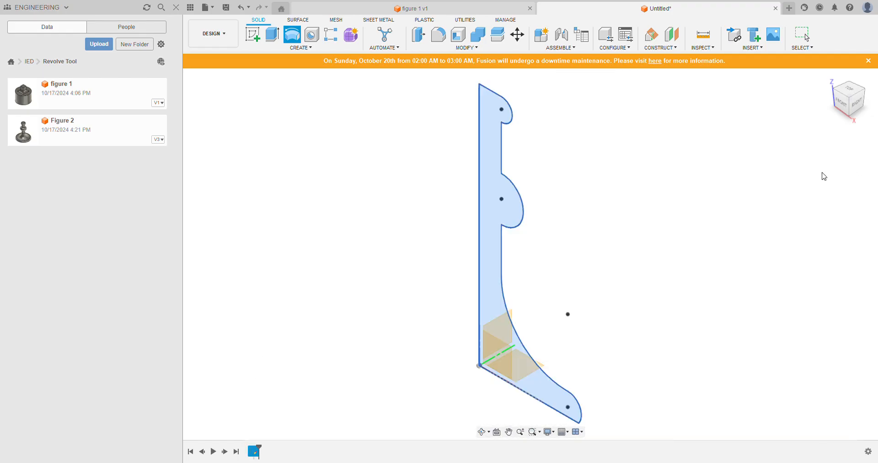
Try revolving the profile about its short top edge, examine the preview, and clear that axis
click(493, 92)
scroll(523, 146, down, 5)
scroll(522, 146, up, 2)
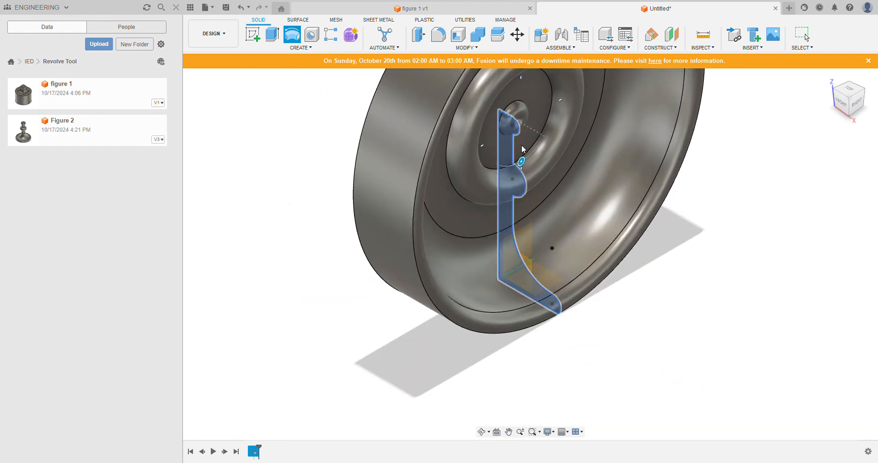
scroll(522, 149, up, 1)
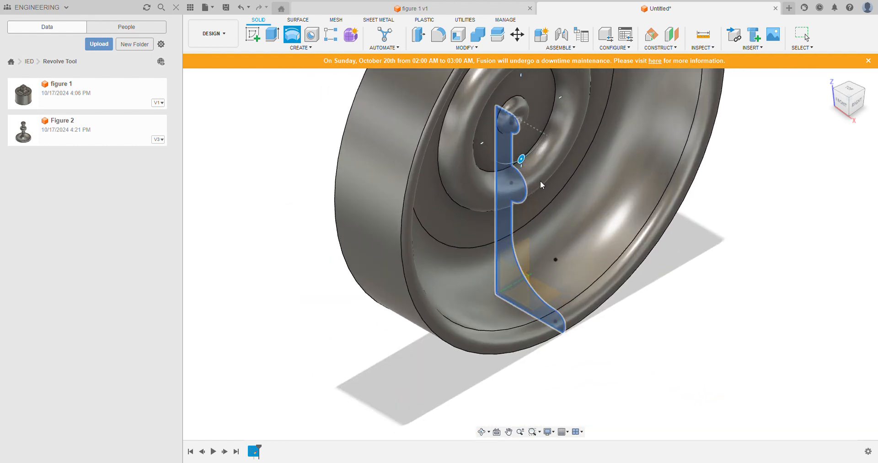
scroll(534, 171, down, 4)
shift+middle_drag(572, 186, 565, 147)
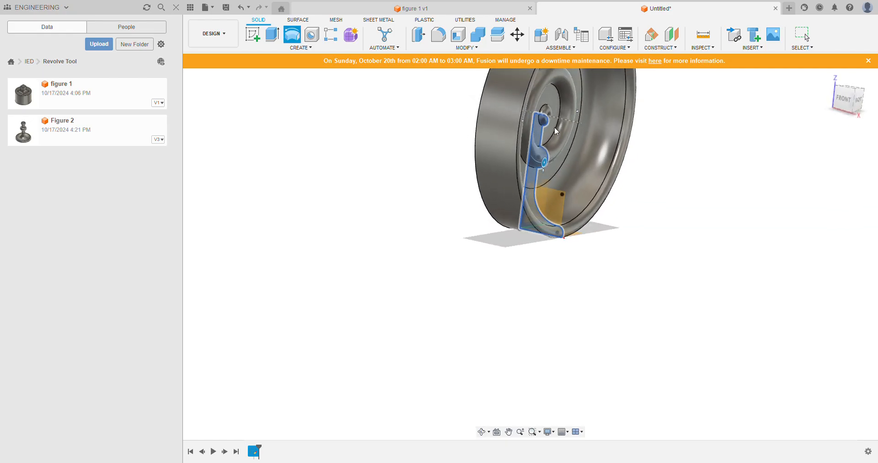
scroll(557, 139, up, 1)
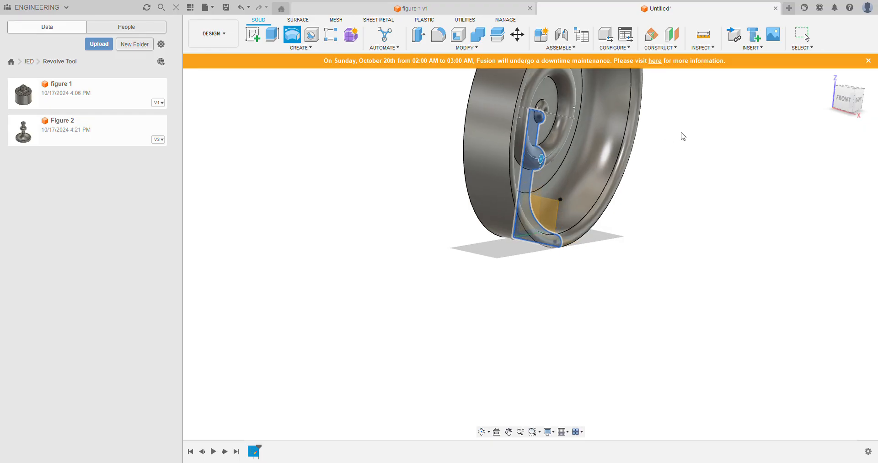
click(845, 165)
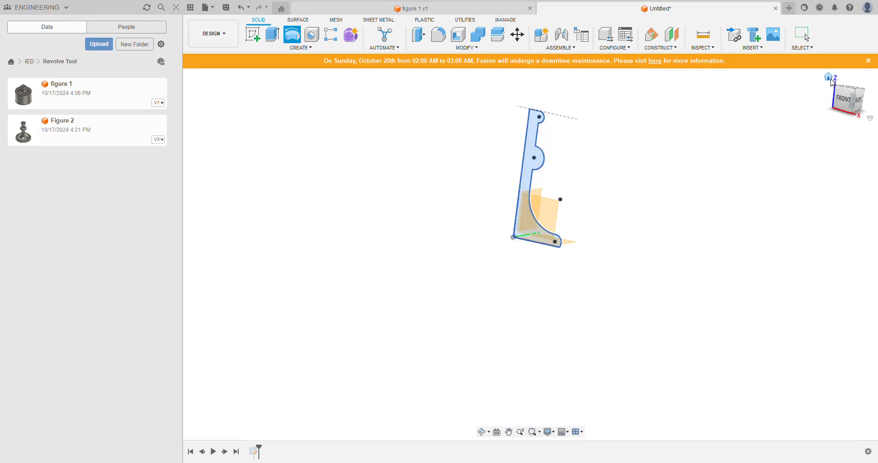
Try revolving the profile about the vertical edge between the two upper arcs and cancel the command
click(829, 77)
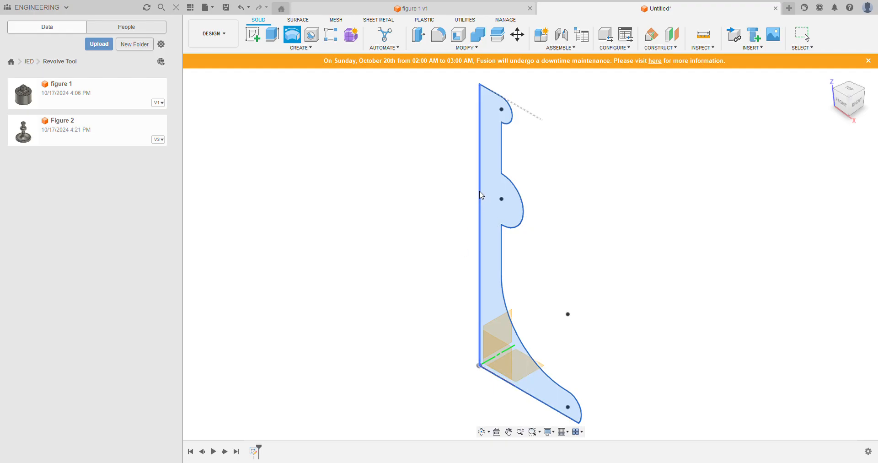
click(504, 155)
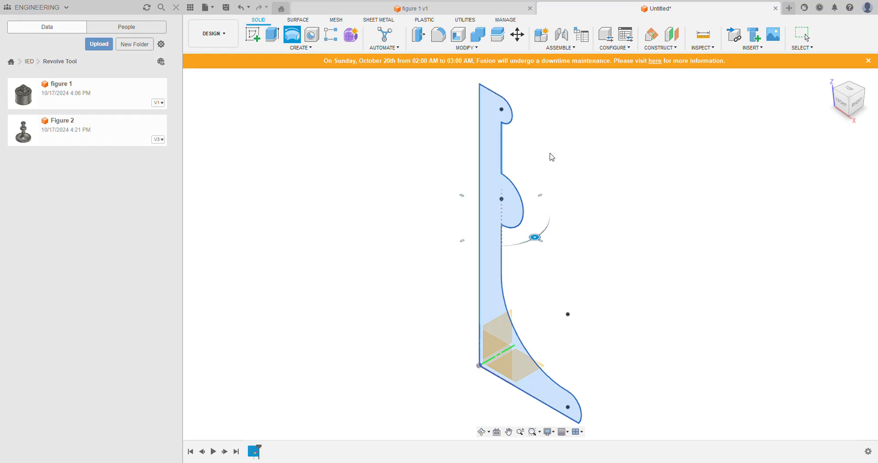
key(Escape)
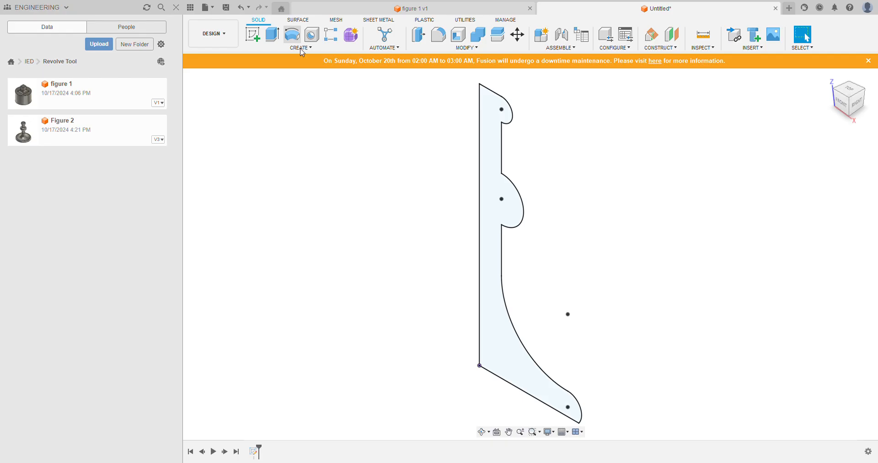
Revolve the profile into a solid about its long vertical edge and fit it in the home view
click(293, 35)
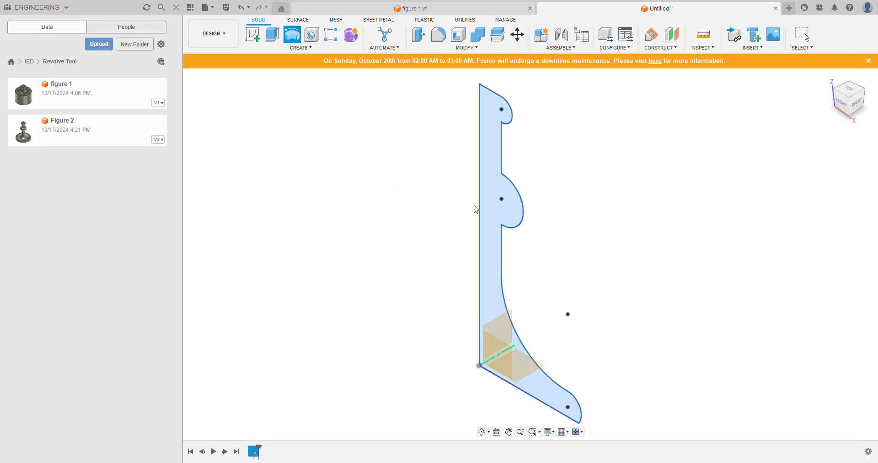
click(480, 141)
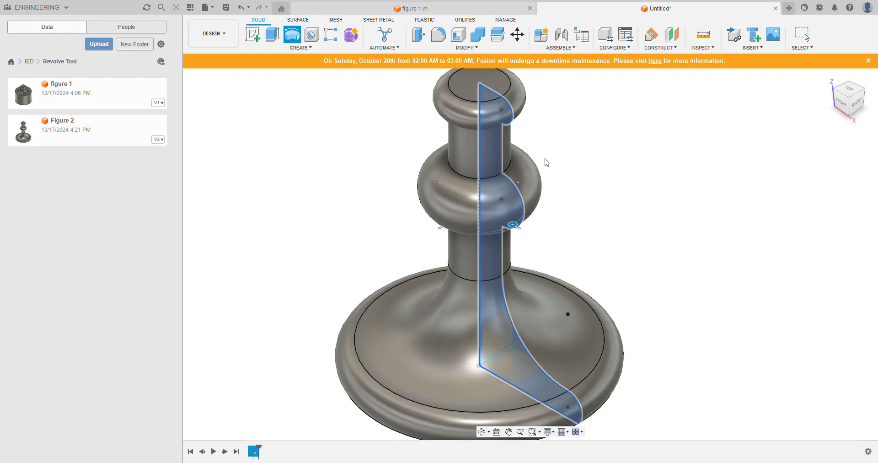
key(Return)
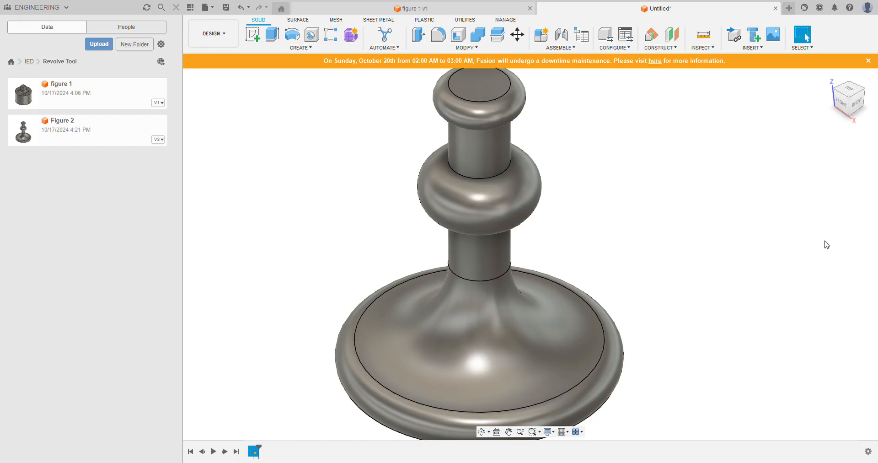
click(829, 77)
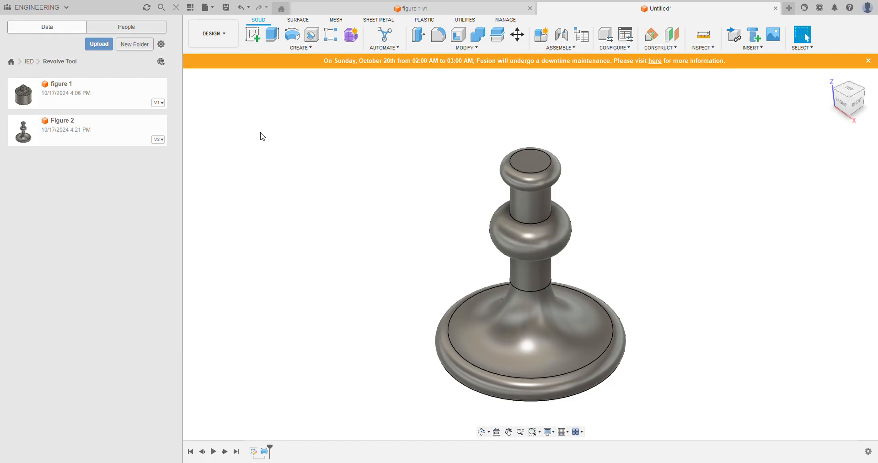
Apply a gold-colored metal finish to the revolved body
click(243, 90)
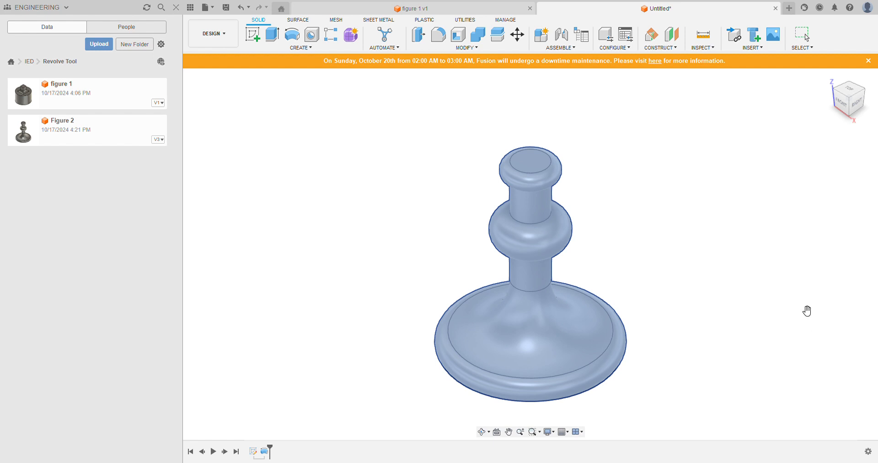
drag(787, 309, 588, 322)
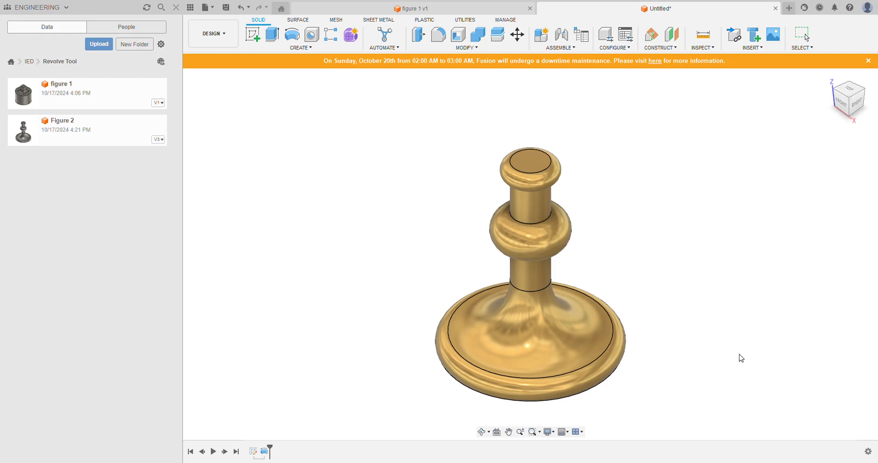
click(849, 419)
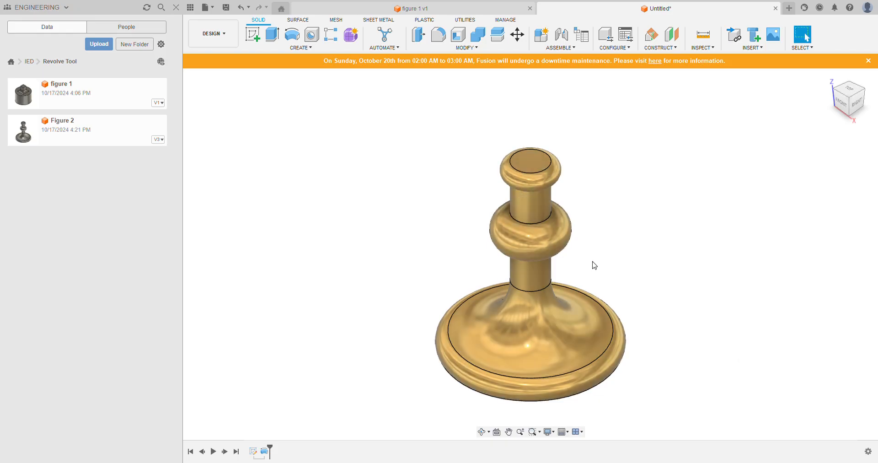